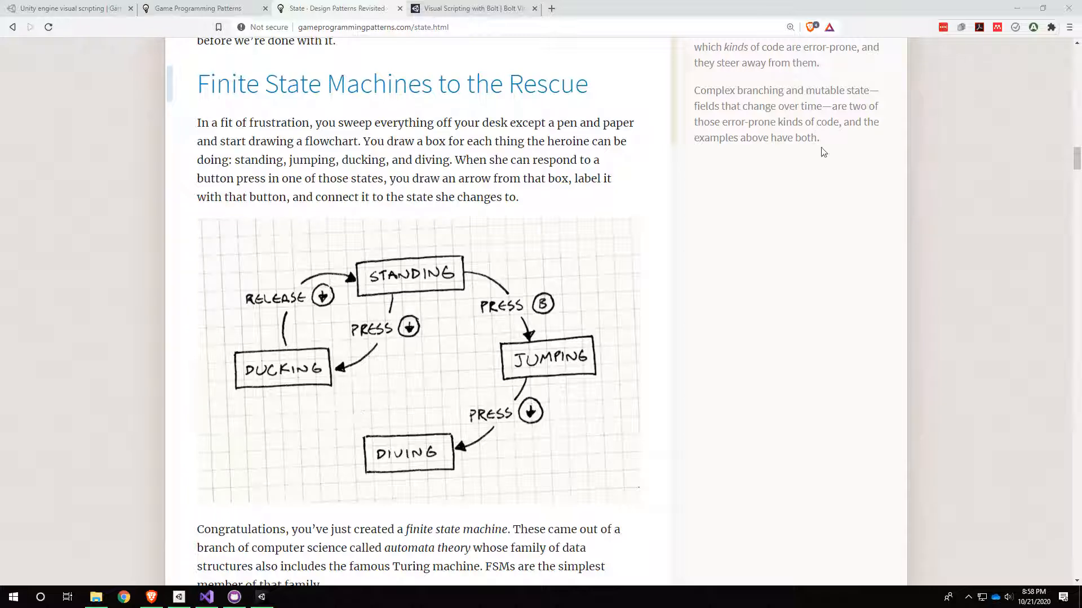
Switch to Unity and build a 1 × 1 × 1 ProBuilder cube on the floor at position 11, 1, 6.
click(1019, 10)
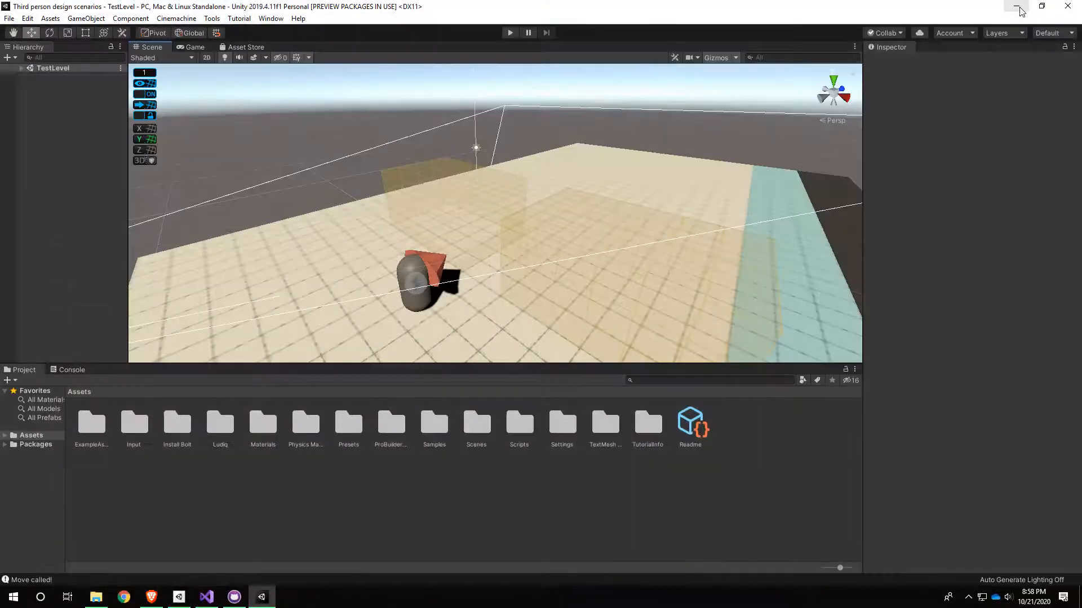
right_drag(562, 275, 349, 290)
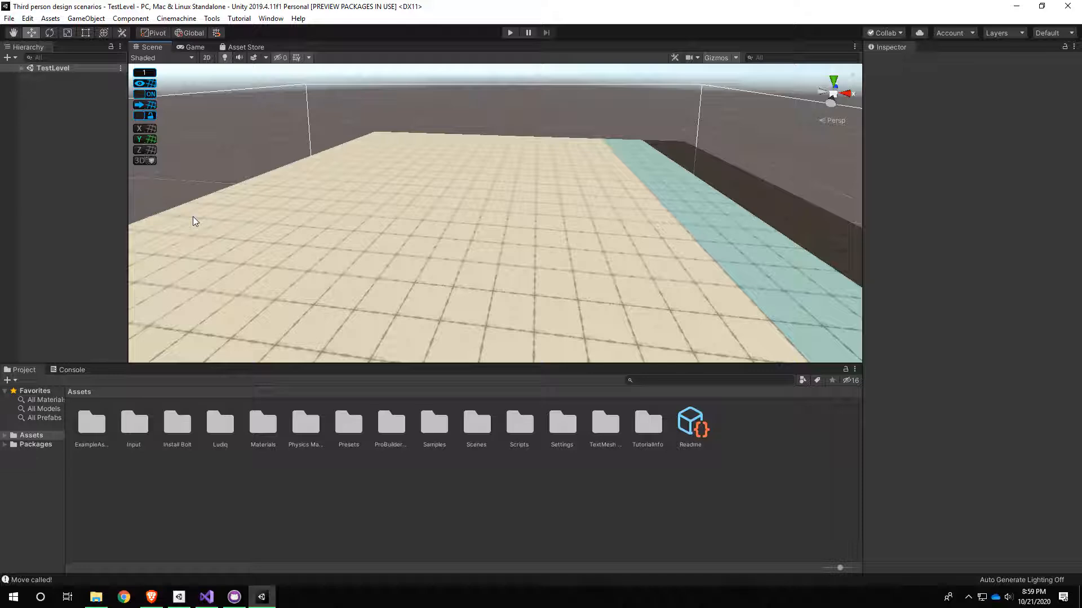
key(ctrl+shift+k)
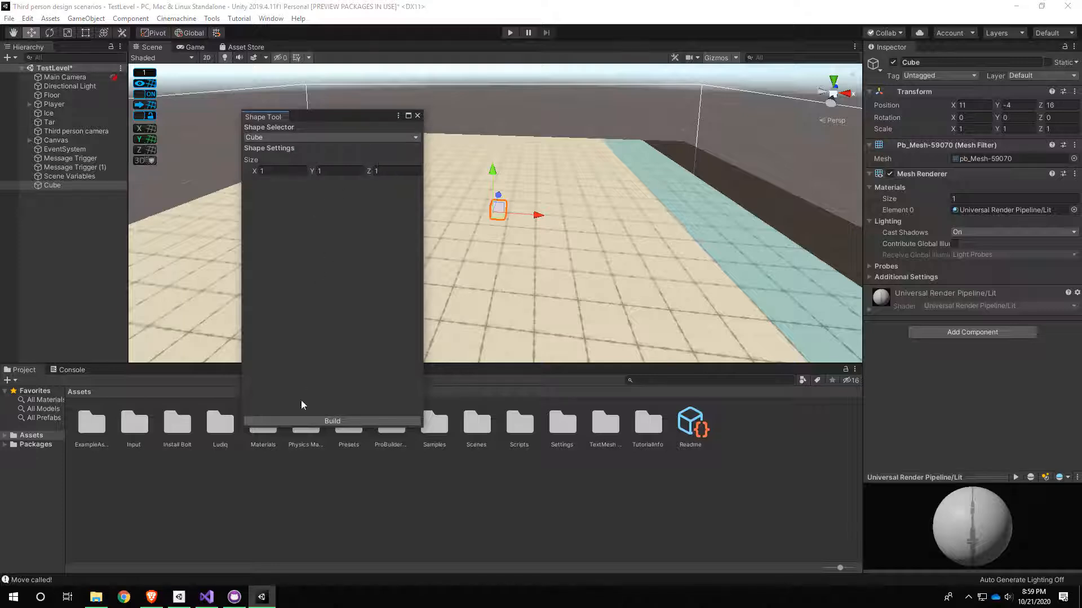
drag(494, 167, 491, 110)
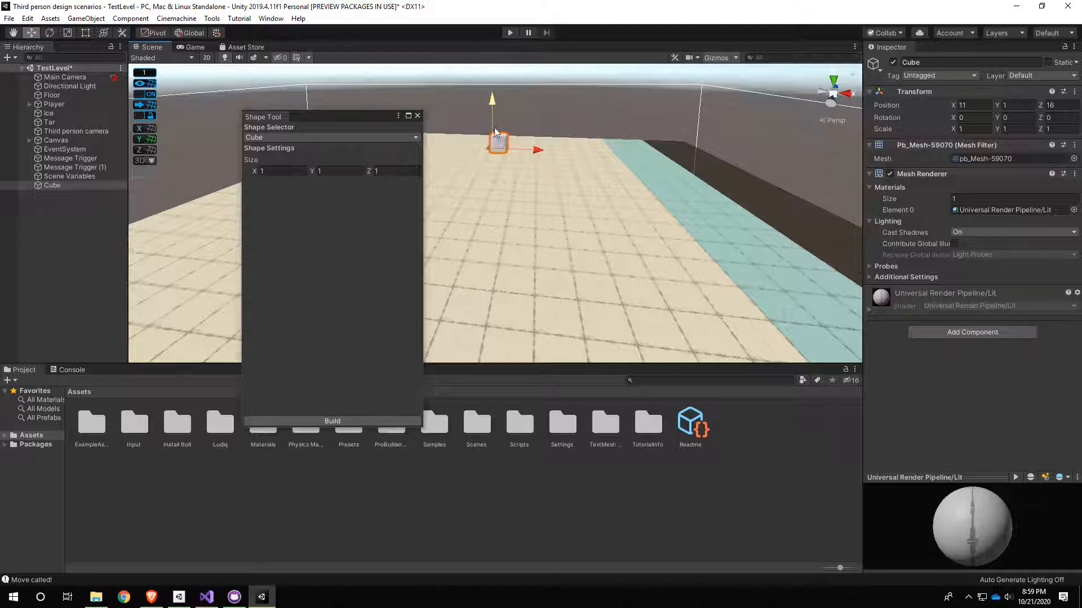
drag(495, 148, 492, 180)
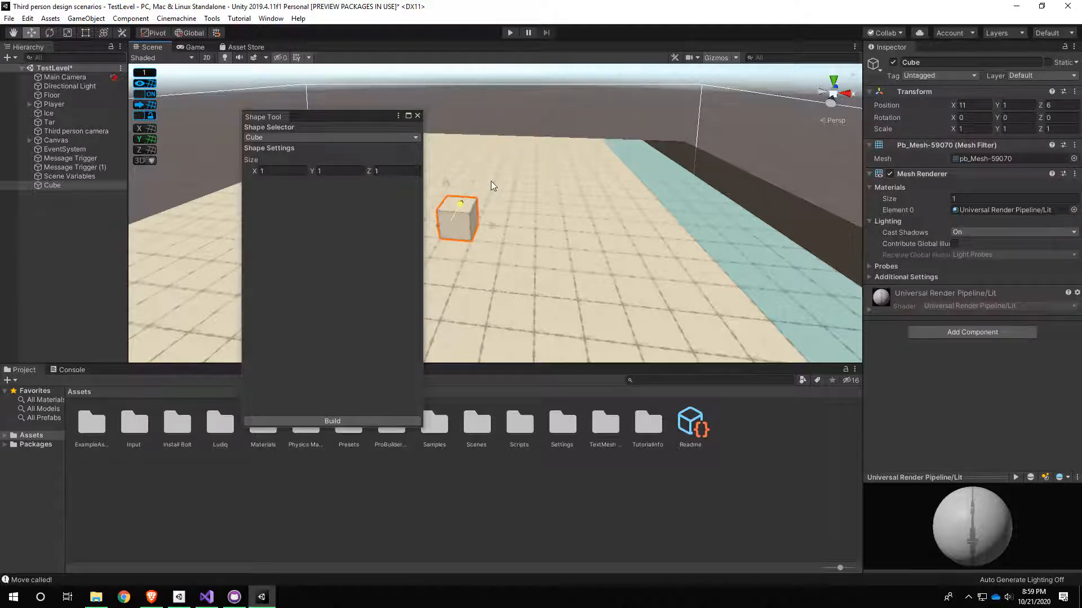
click(345, 420)
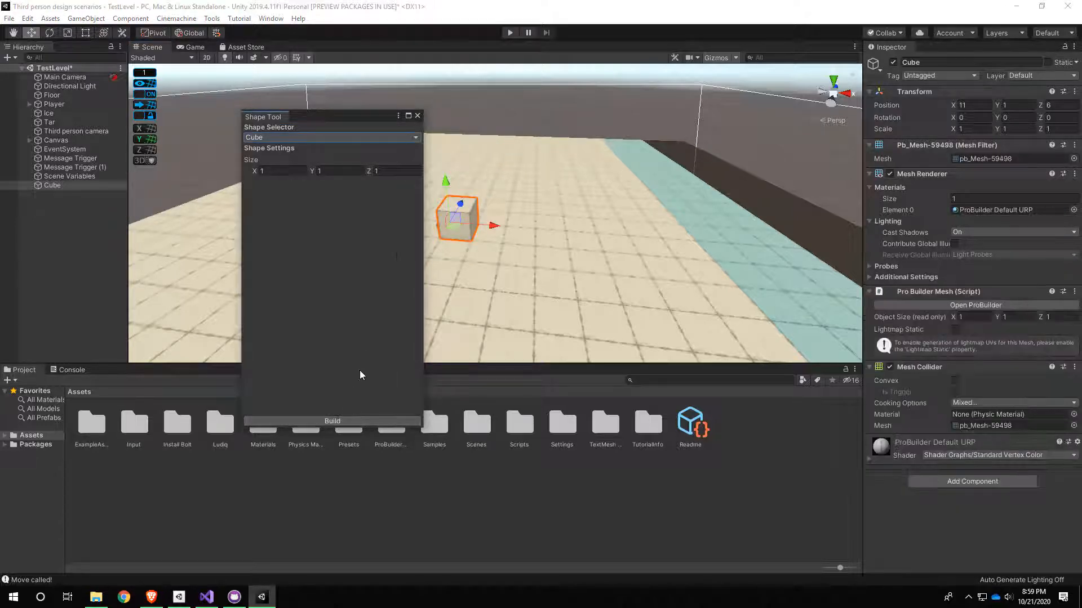
click(417, 116)
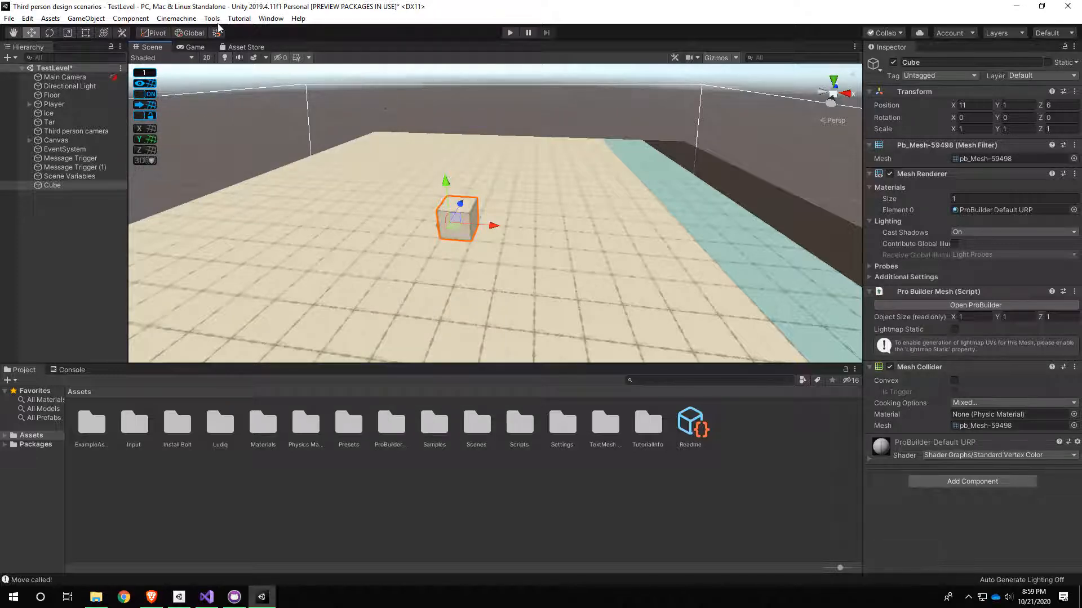
Open the ProBuilder window and dock it as a narrow column between the Hierarchy and the Scene view.
click(271, 18)
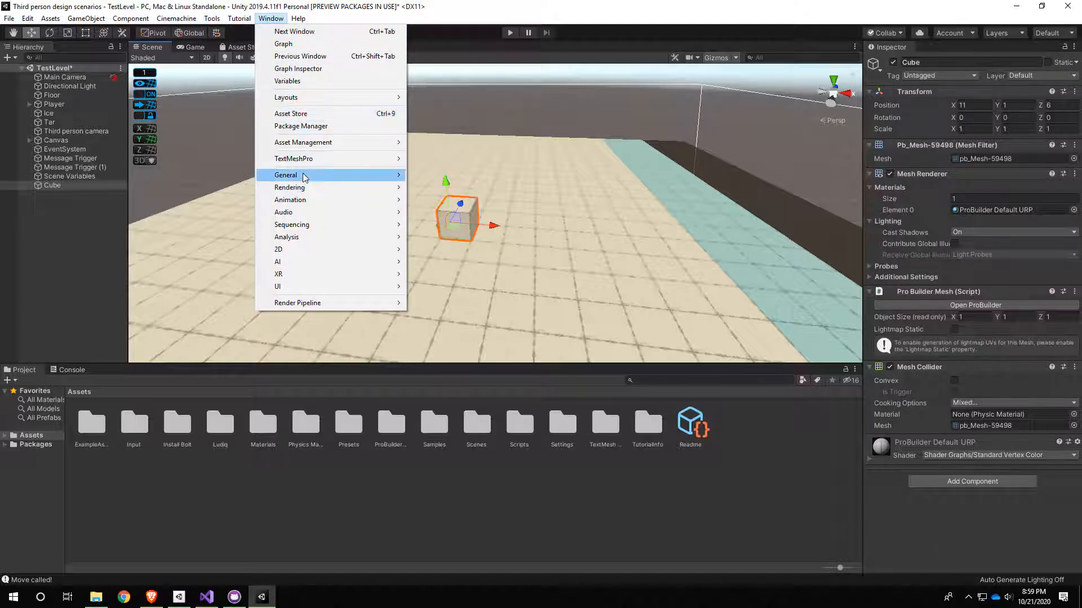
mouse_move(212, 19)
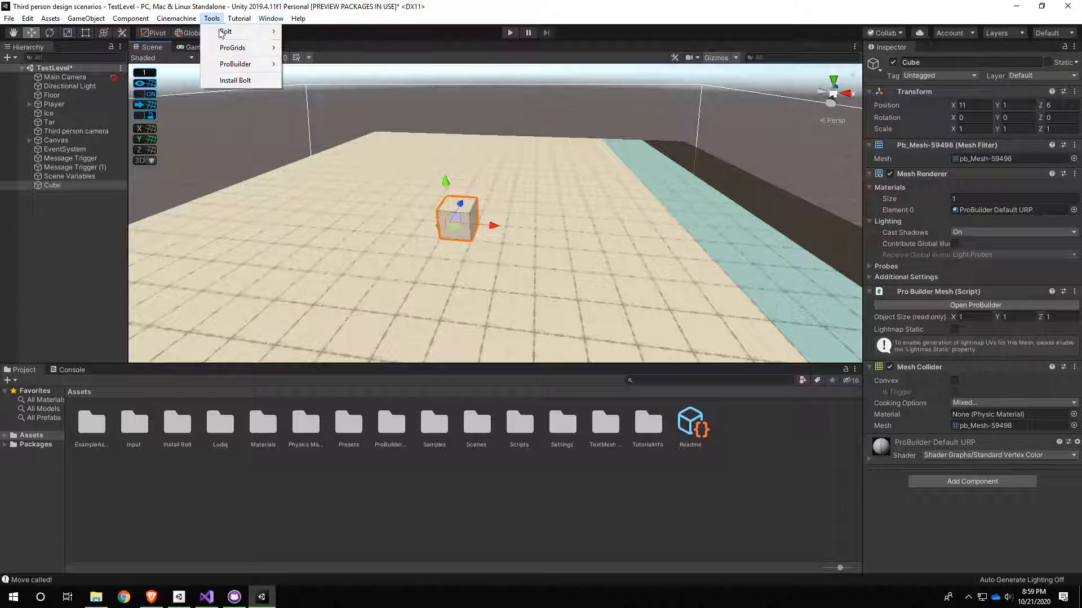
mouse_move(237, 69)
click(302, 65)
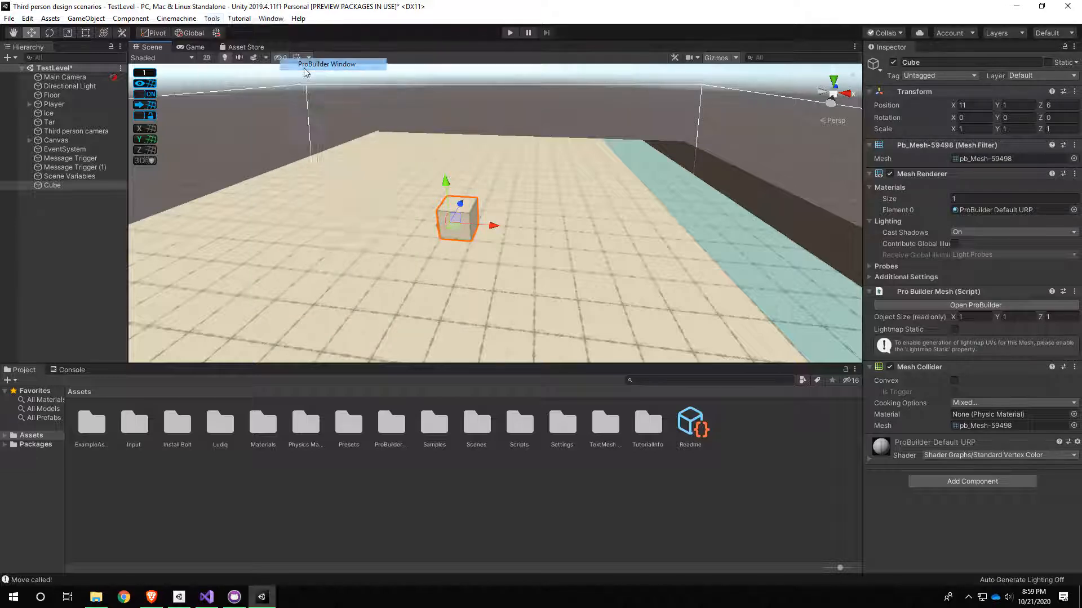
drag(337, 116, 159, 115)
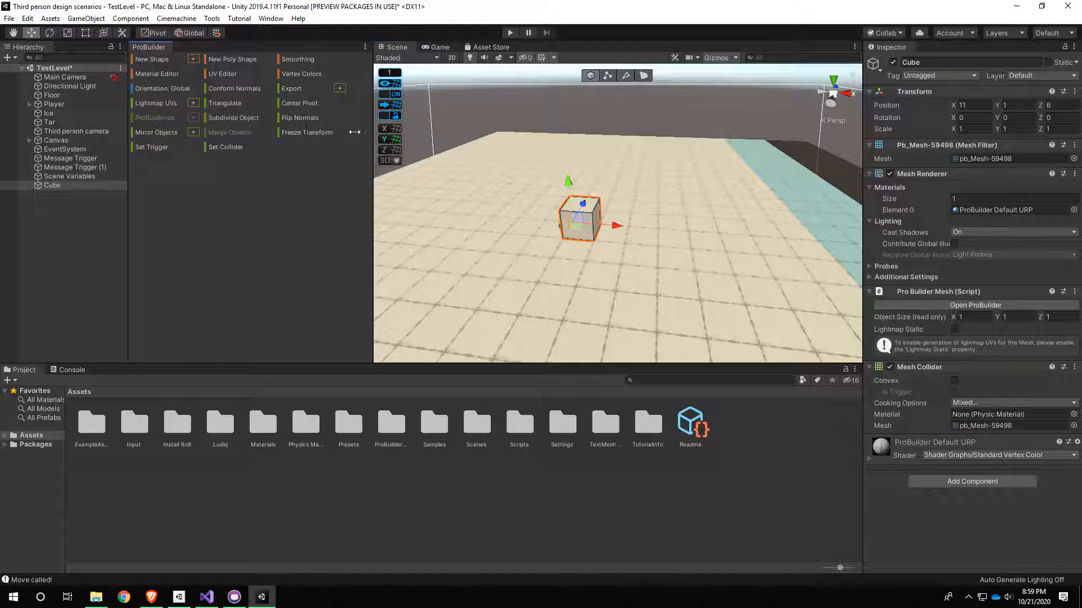
drag(373, 135, 191, 135)
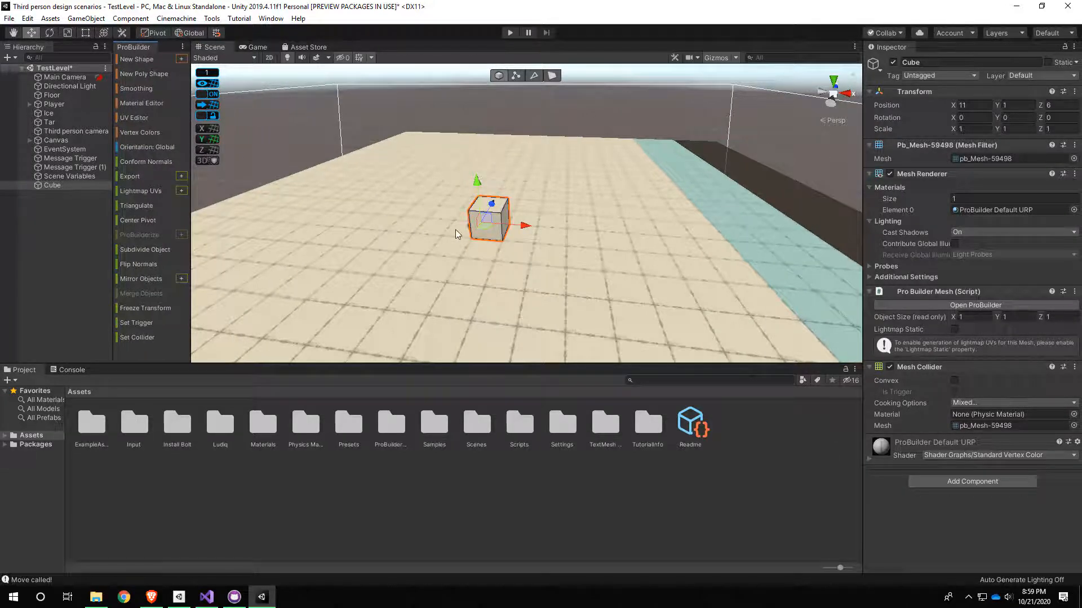
In face selection mode, extrude the cube's top face upward to form a column 3 units tall.
mouse_move(385, 221)
alt+mouse_down()
mouse_move(374, 242)
mouse_move(365, 237)
mouse_move(374, 233)
alt+mouse_up()
click(551, 77)
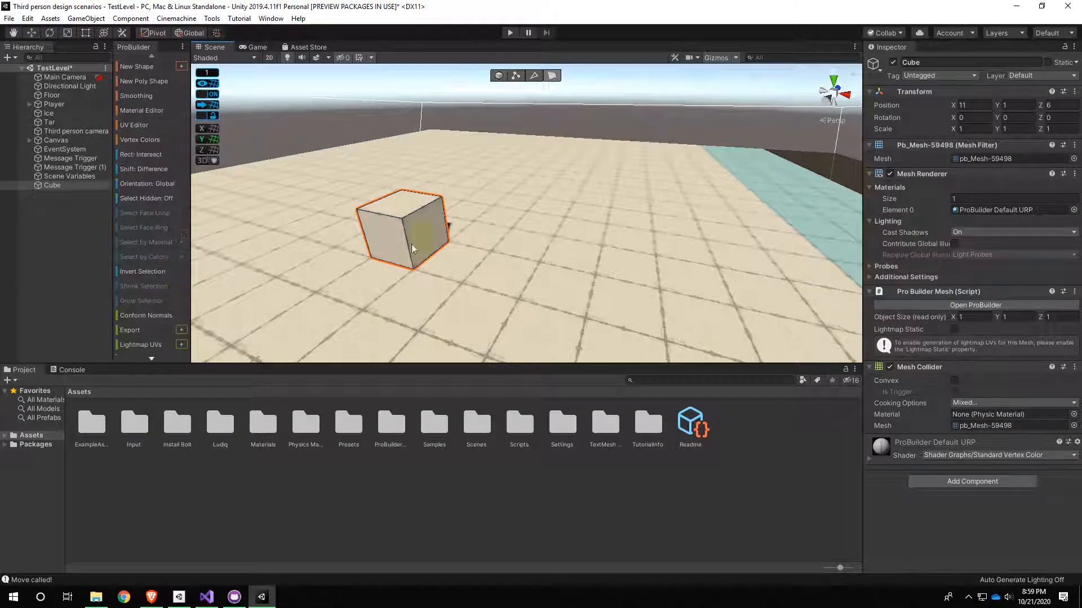
click(418, 232)
alt+drag(438, 279, 453, 258)
right_drag(454, 257, 48, 206)
key(f)
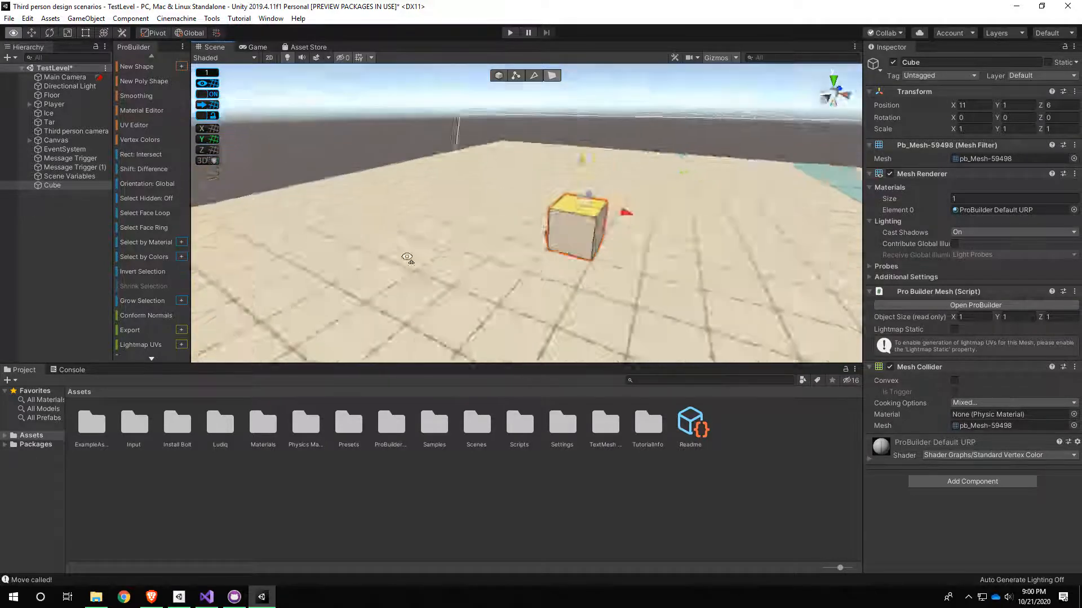
shift+drag(489, 161, 484, 59)
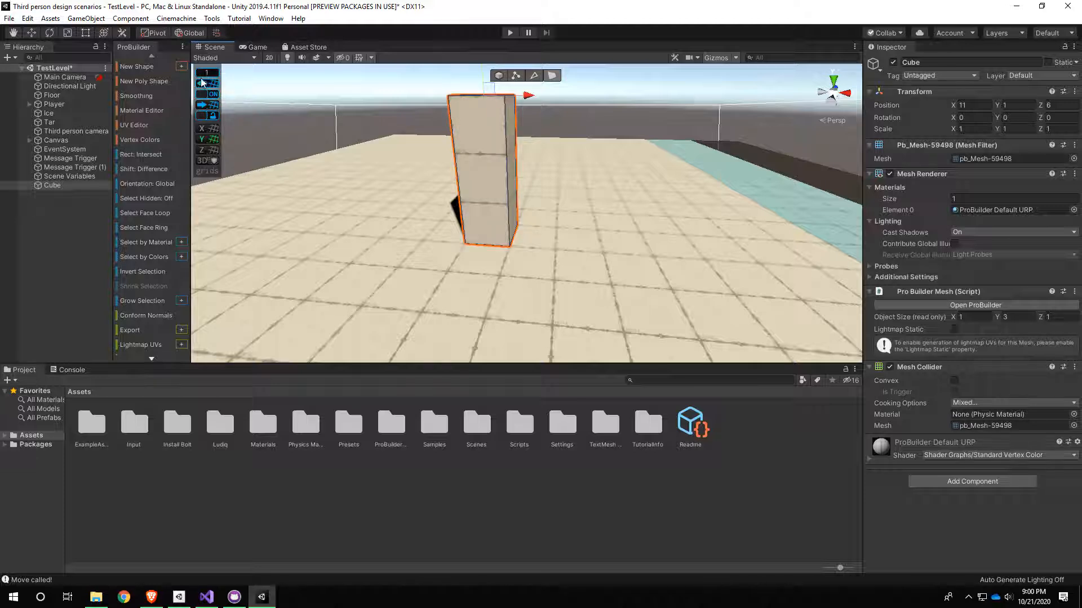
Extrude the column's top face one more unit upward, making the column 4 units tall.
right_drag(366, 236, 454, 179)
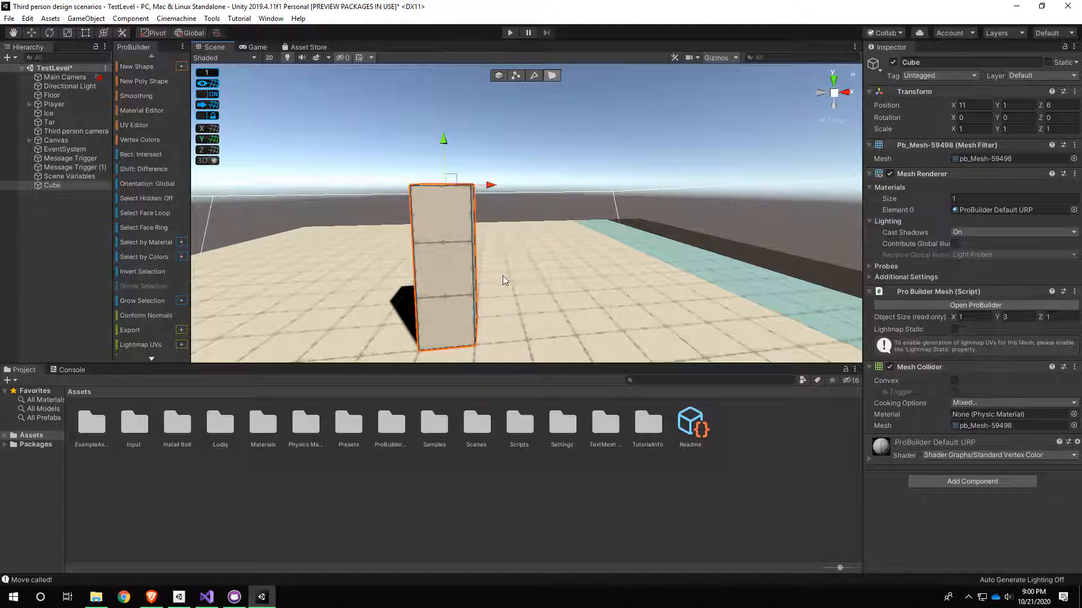
mouse_move(503, 275)
right_down()
mouse_move(483, 239)
mouse_move(485, 264)
right_up()
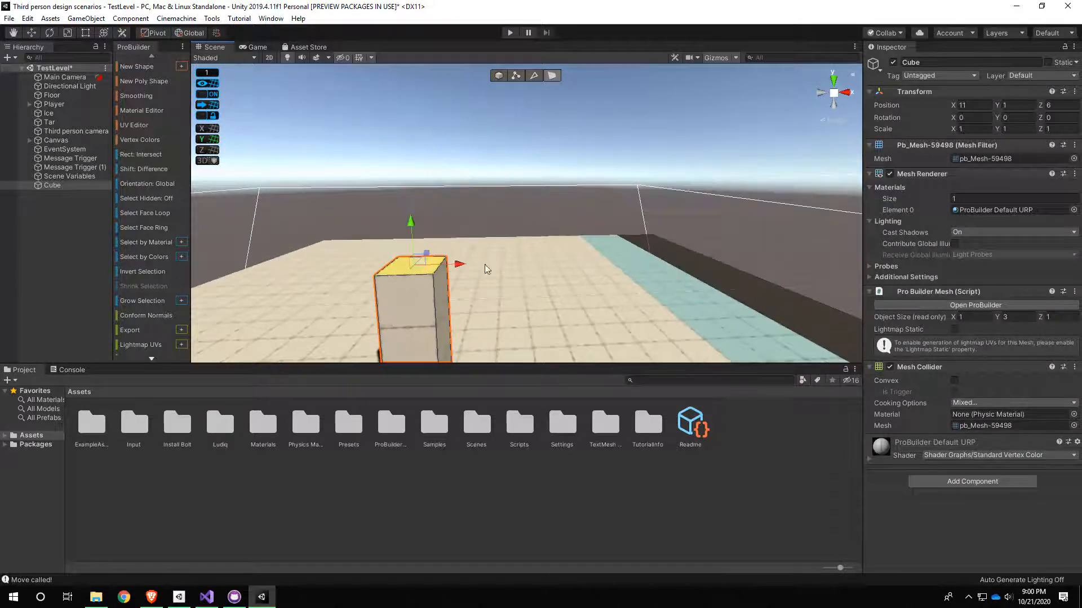
right_drag(457, 309, 408, 153)
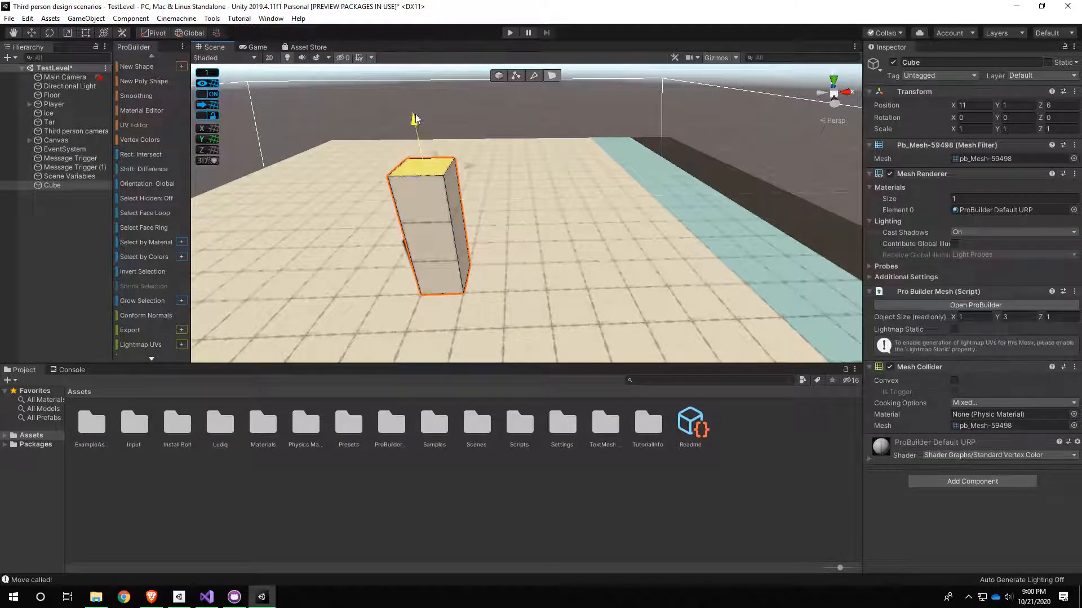
middle_drag(442, 291, 456, 266)
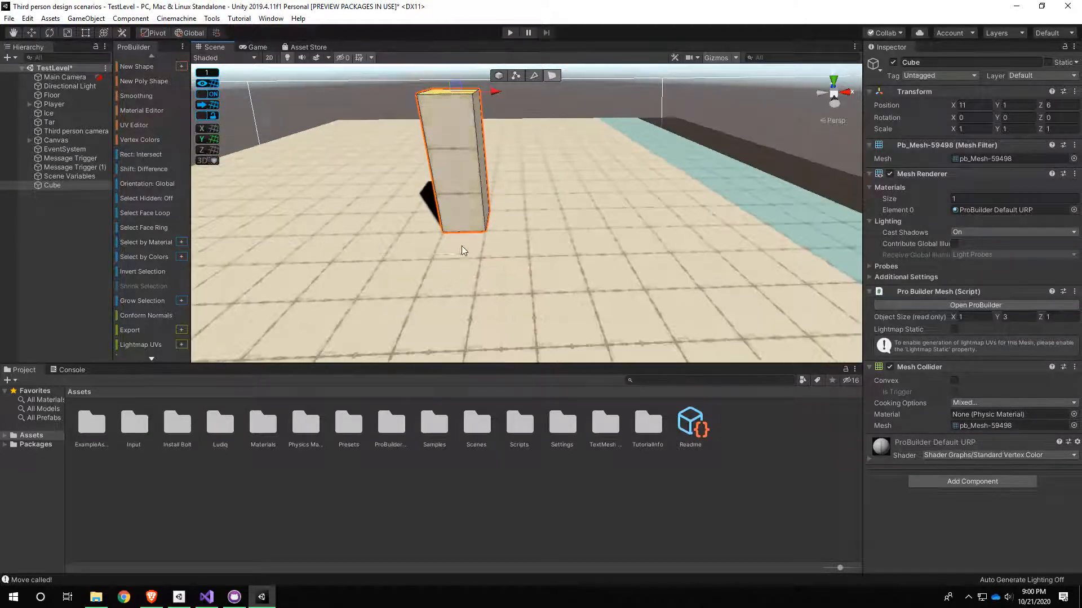
right_drag(466, 133, 435, 106)
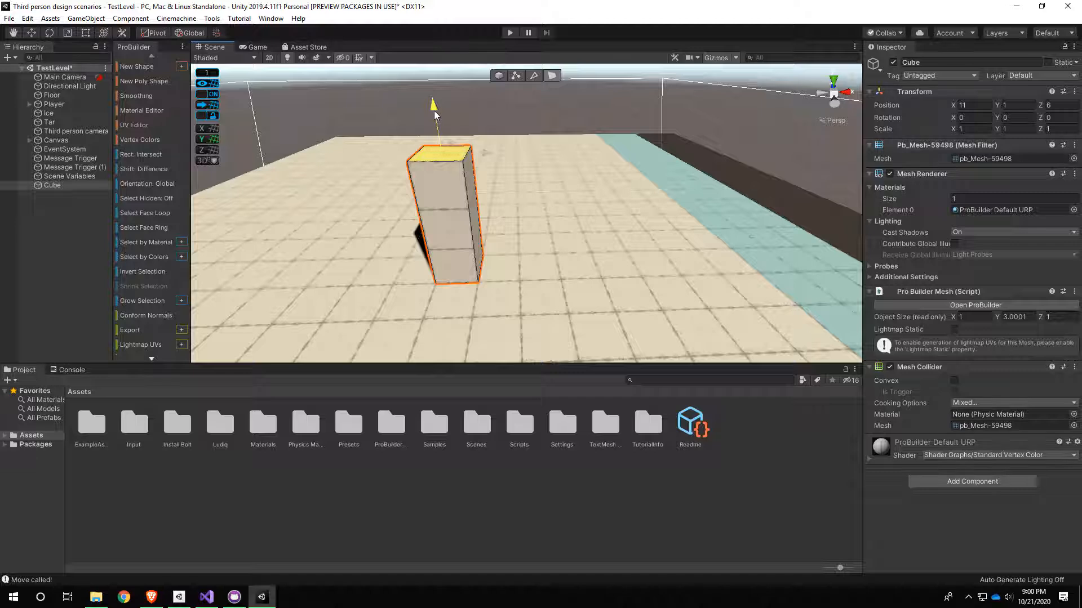
drag(433, 110, 431, 91)
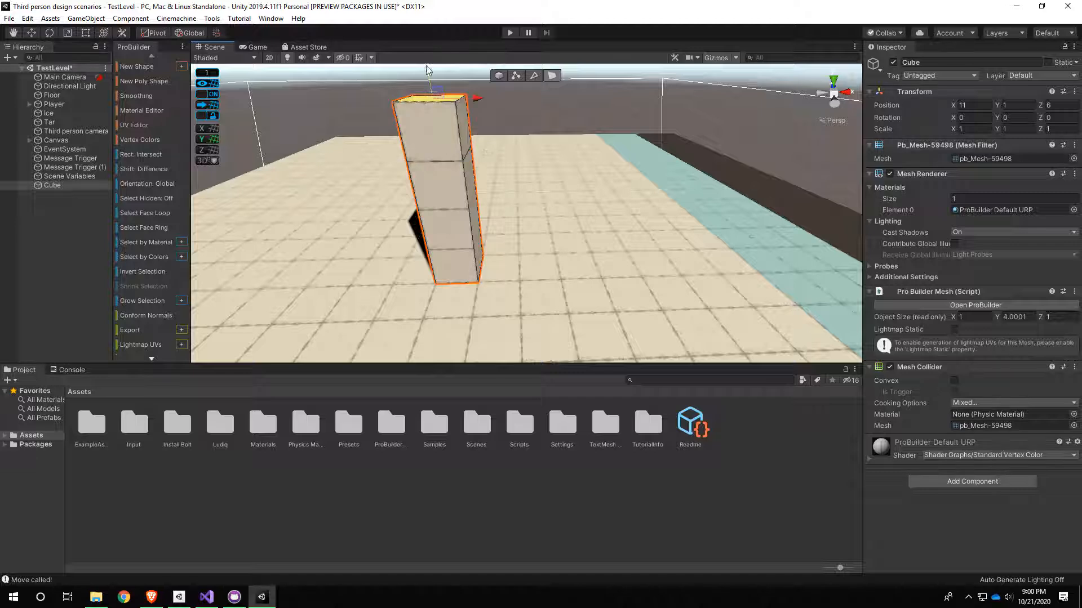
right_drag(448, 161, 446, 135)
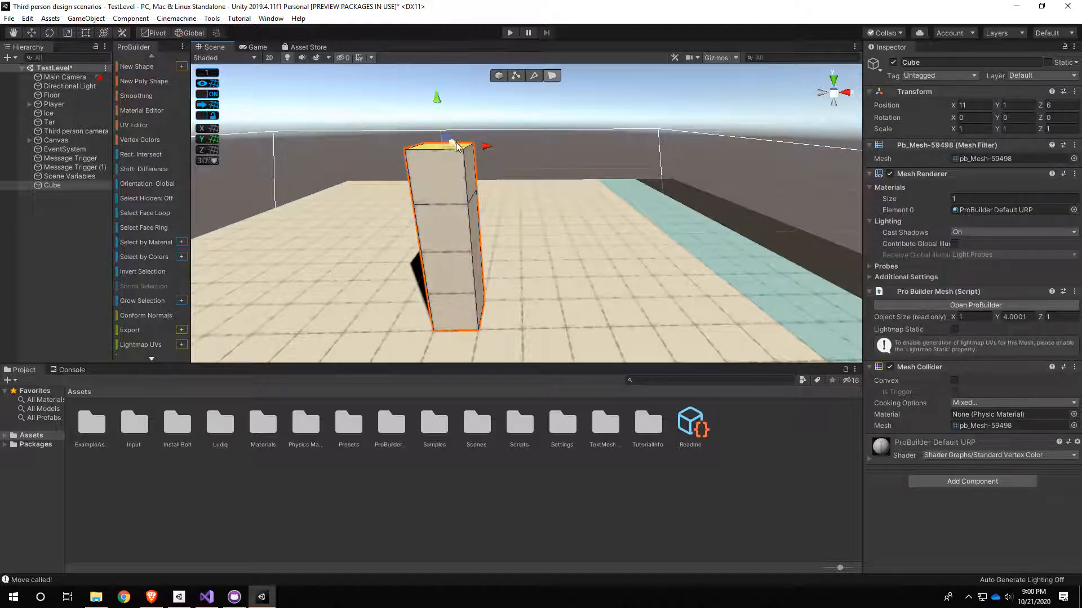
Extrude the +X side face of the column's top block outward 3 units to form a horizontal beam.
right_drag(501, 194, 464, 188)
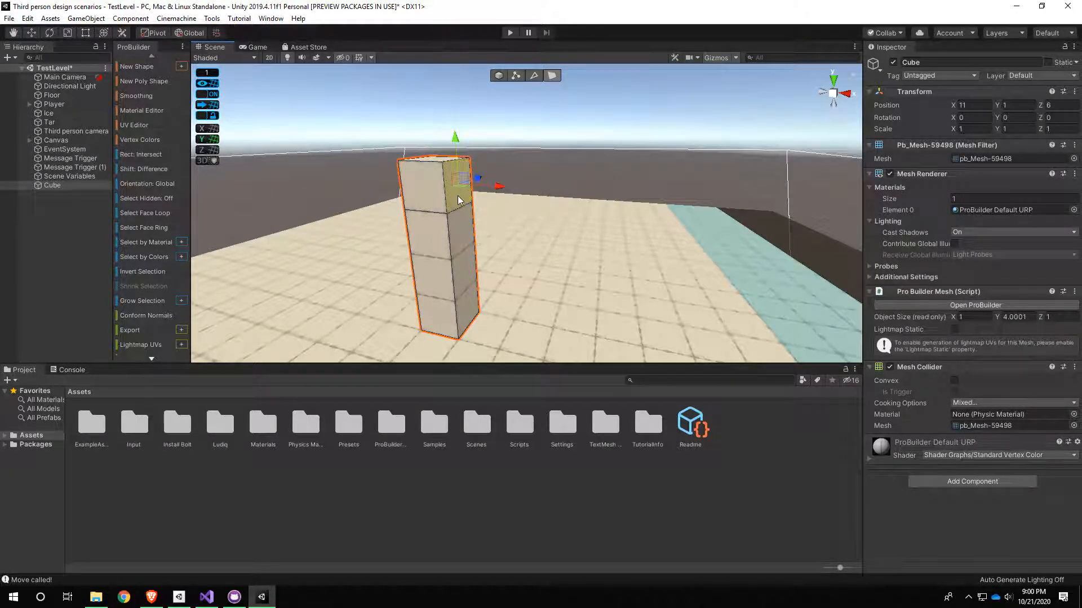
click(461, 243)
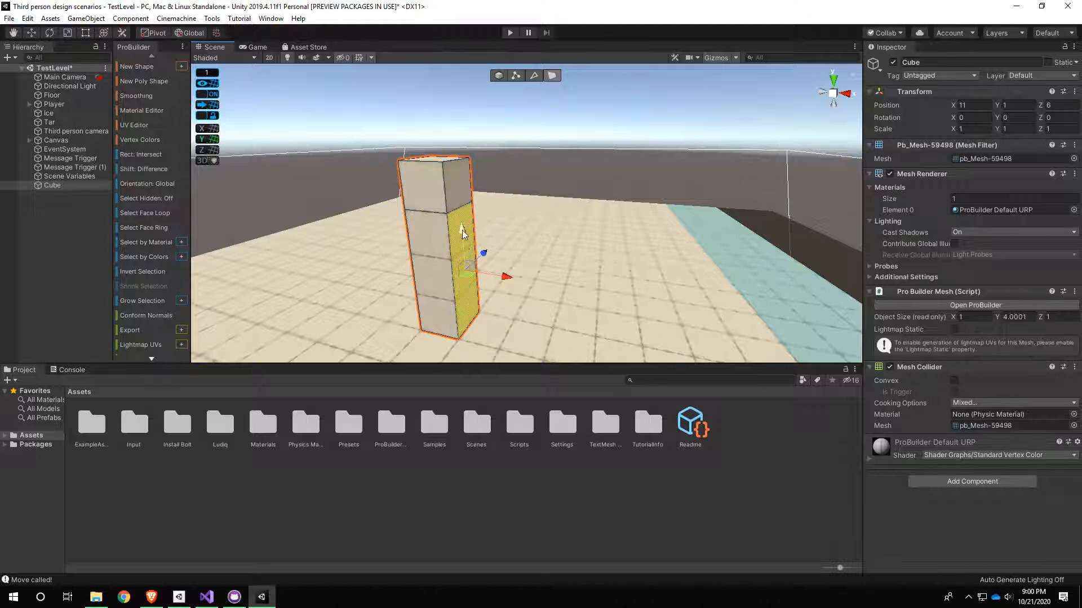
click(449, 179)
right_drag(449, 179, 499, 241)
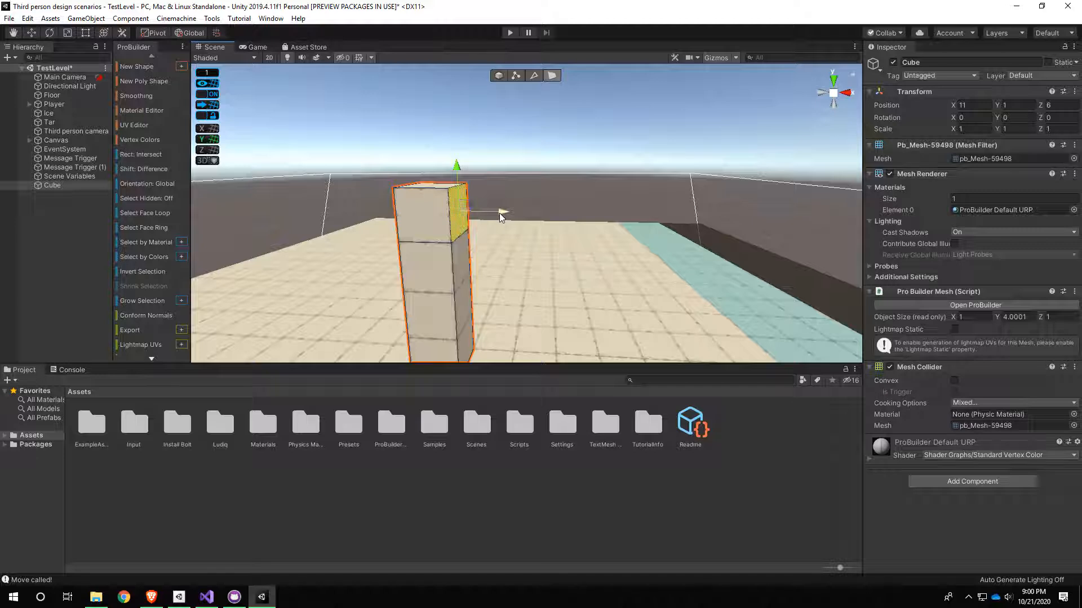
drag(499, 213, 538, 221)
right_drag(521, 280, 509, 293)
shift+drag(498, 169, 575, 183)
right_drag(529, 236, 557, 205)
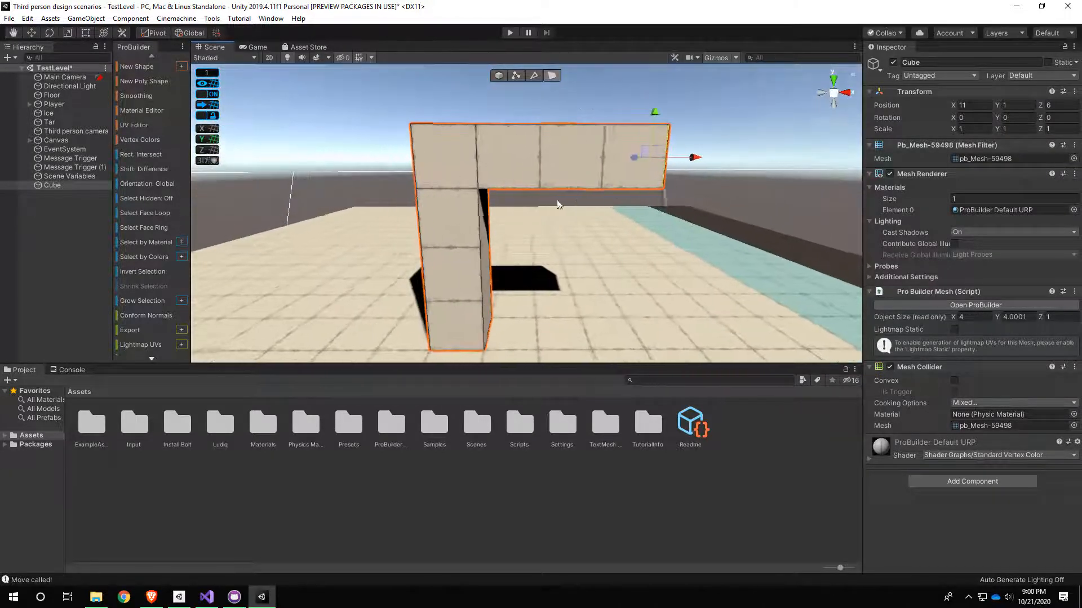
Extrude the beam's end face 1 more unit along X, bringing the overall width to 5 units.
right_drag(502, 176, 488, 224)
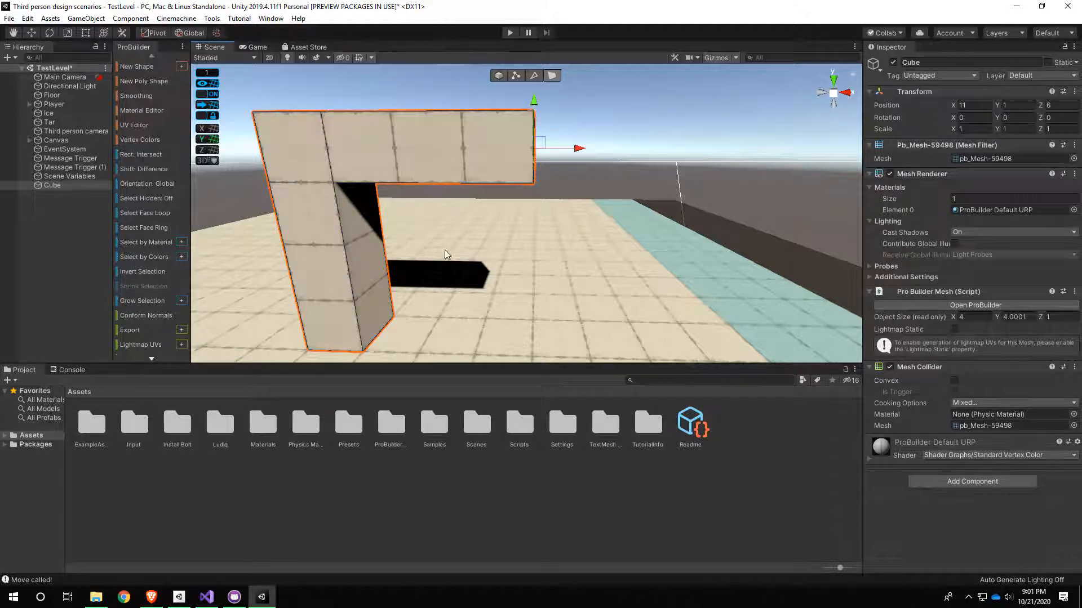
right_drag(529, 267, 511, 253)
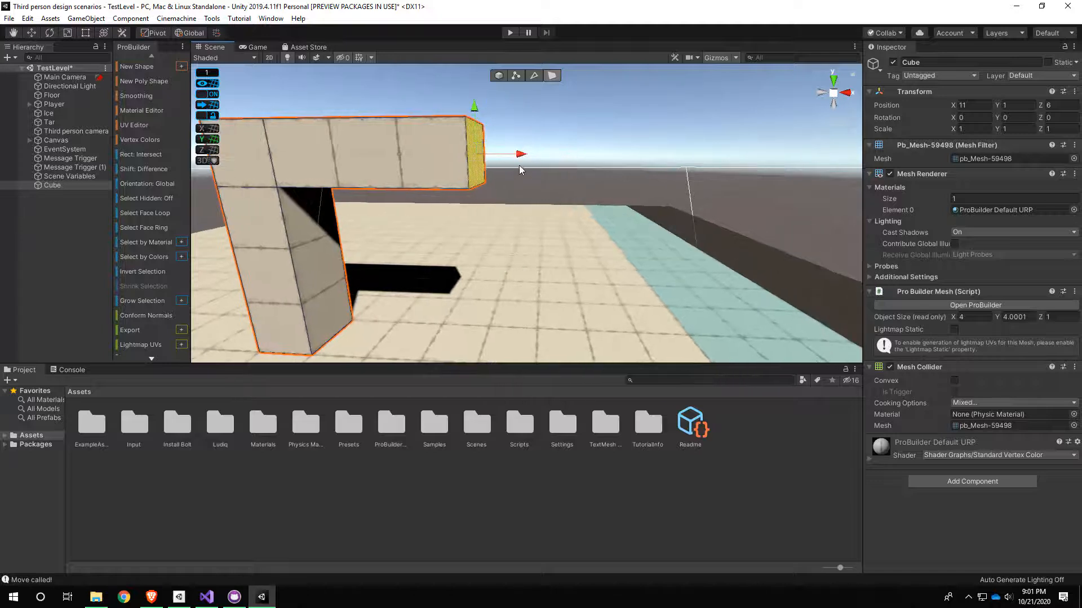
drag(519, 156, 586, 160)
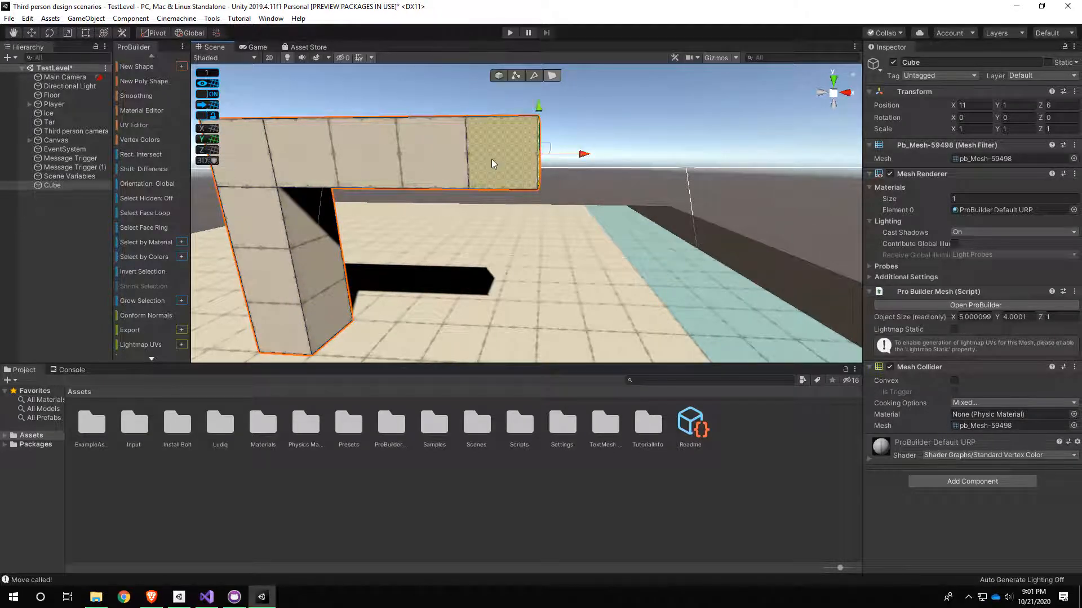
Extrude the underside face of the beam's end block down to the floor to form the doorway's second pillar.
right_drag(499, 251, 486, 198)
key(w)
click(527, 143)
scroll(527, 143, down, 3)
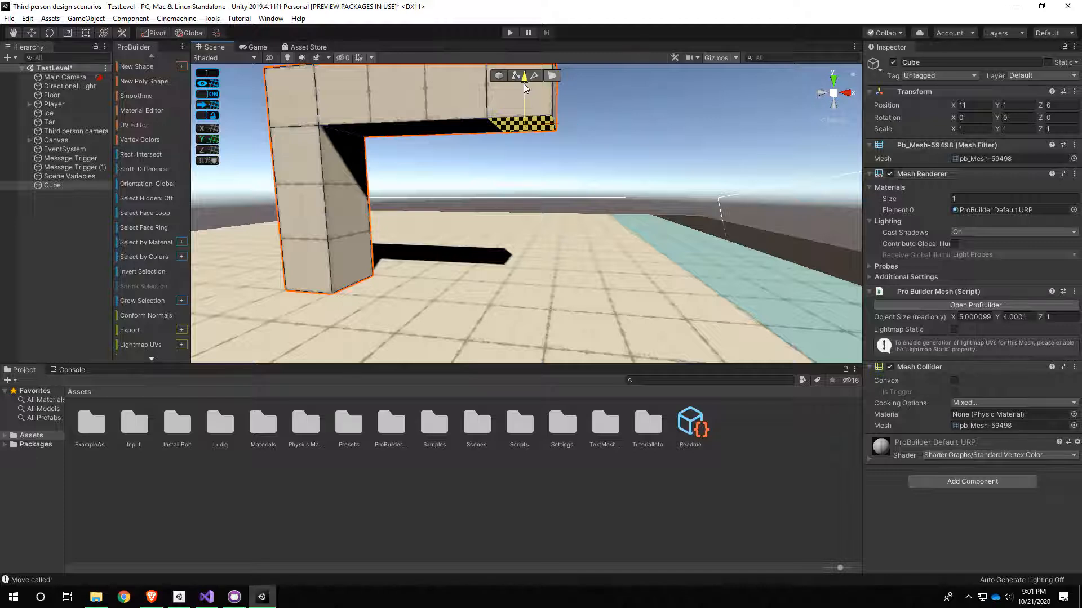
shift+drag(522, 83, 549, 265)
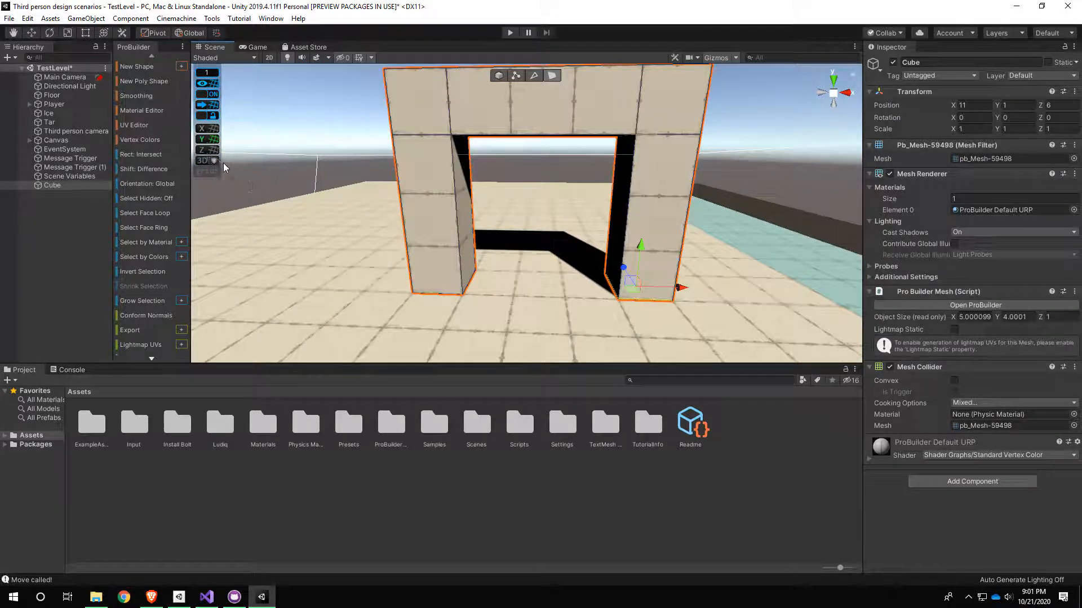
Return to object selection mode and apply the bright blue vertex color to the whole door frame.
click(499, 75)
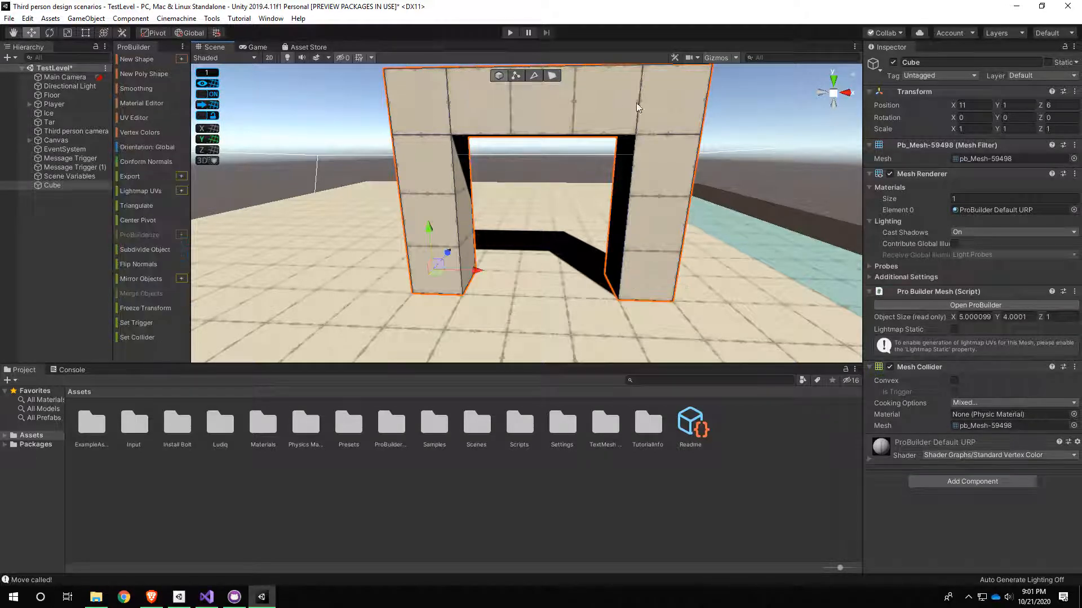
click(150, 133)
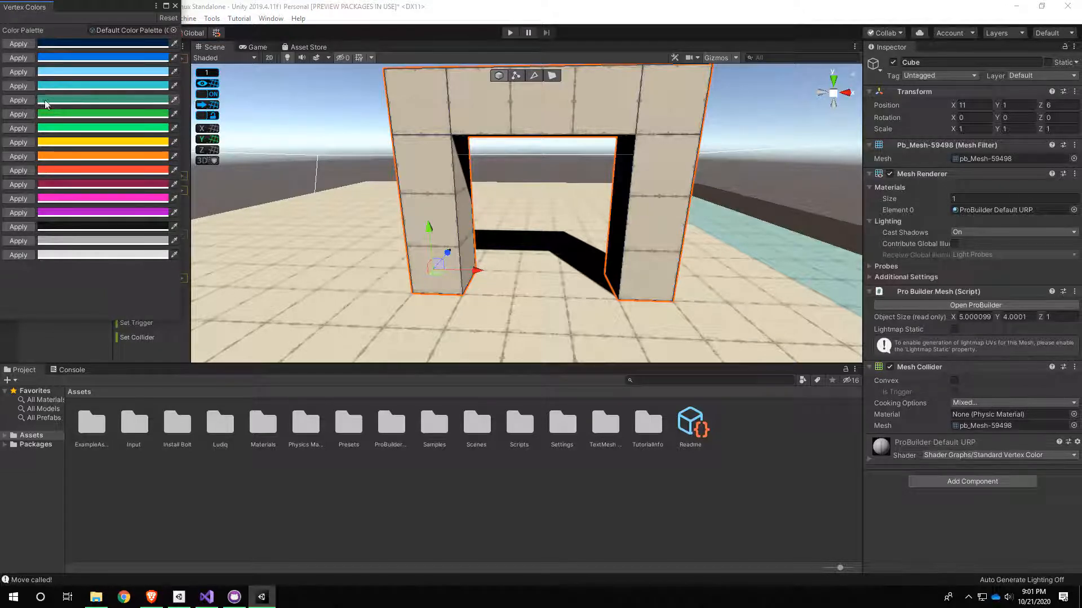
click(31, 59)
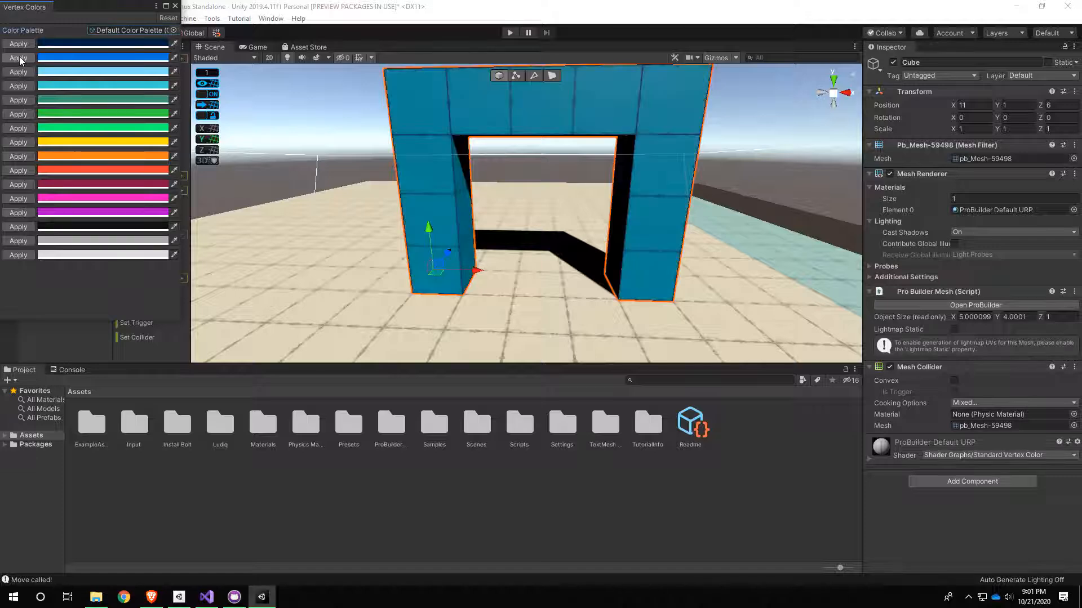
click(175, 6)
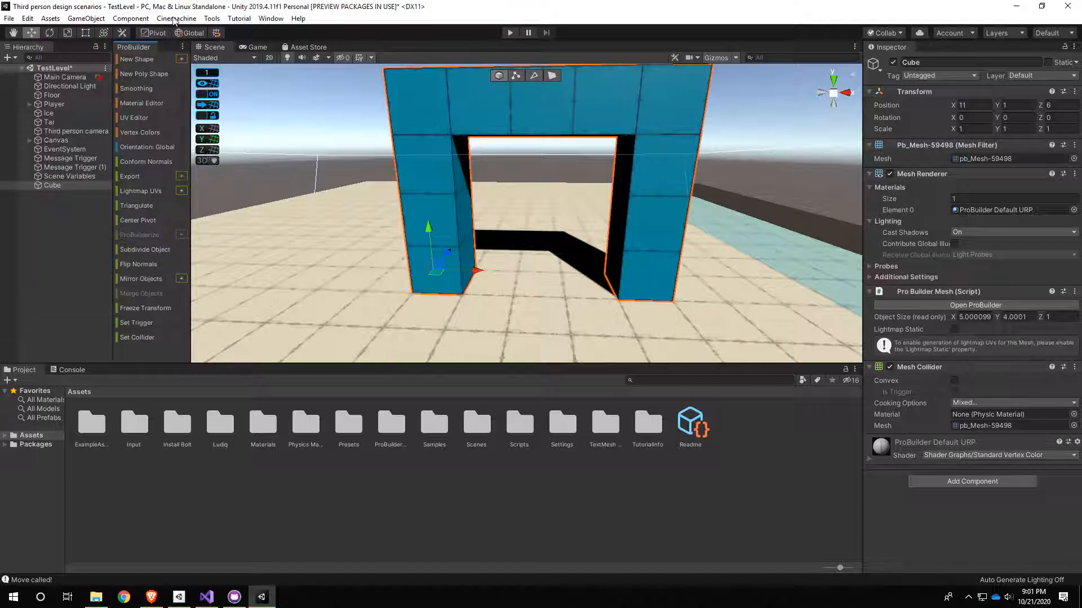
Rename the blue door frame's Cube object as Door Frame in the scene hierarchy.
scroll(524, 269, up, 6)
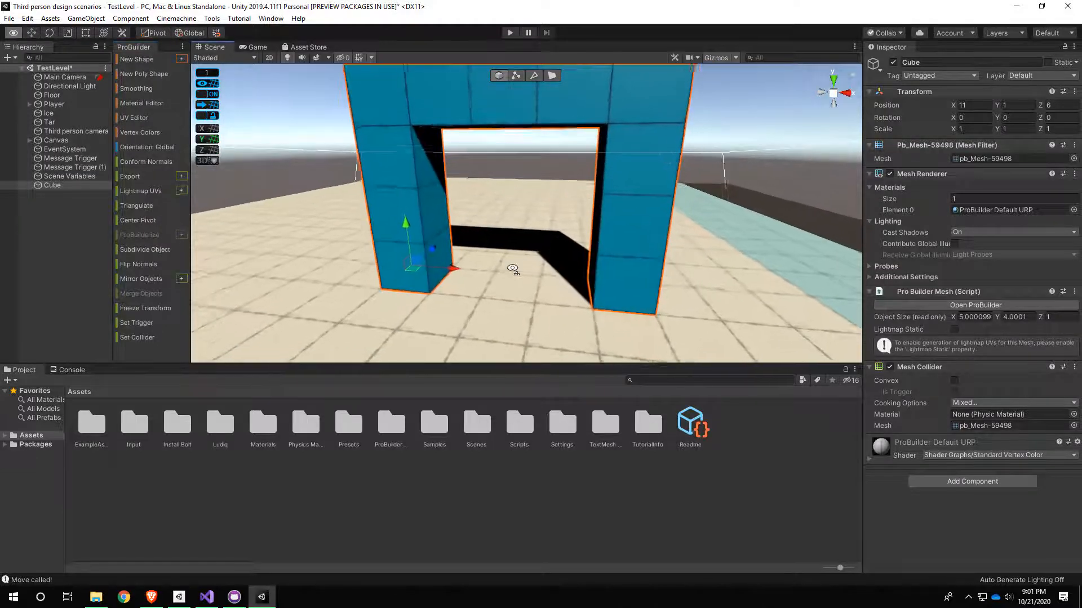
click(56, 186)
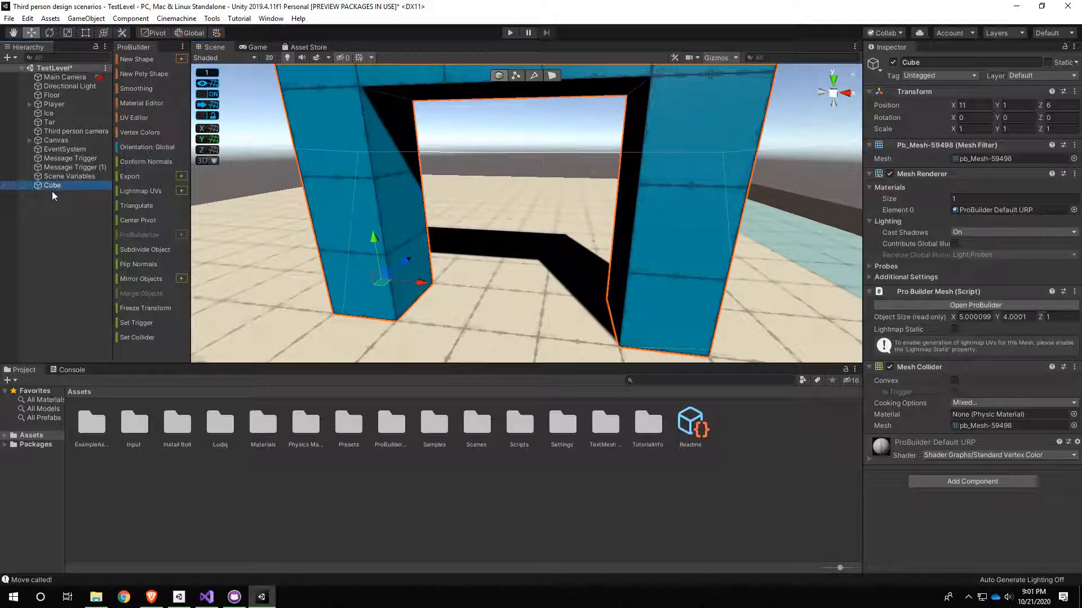
key(F2)
text(Door)
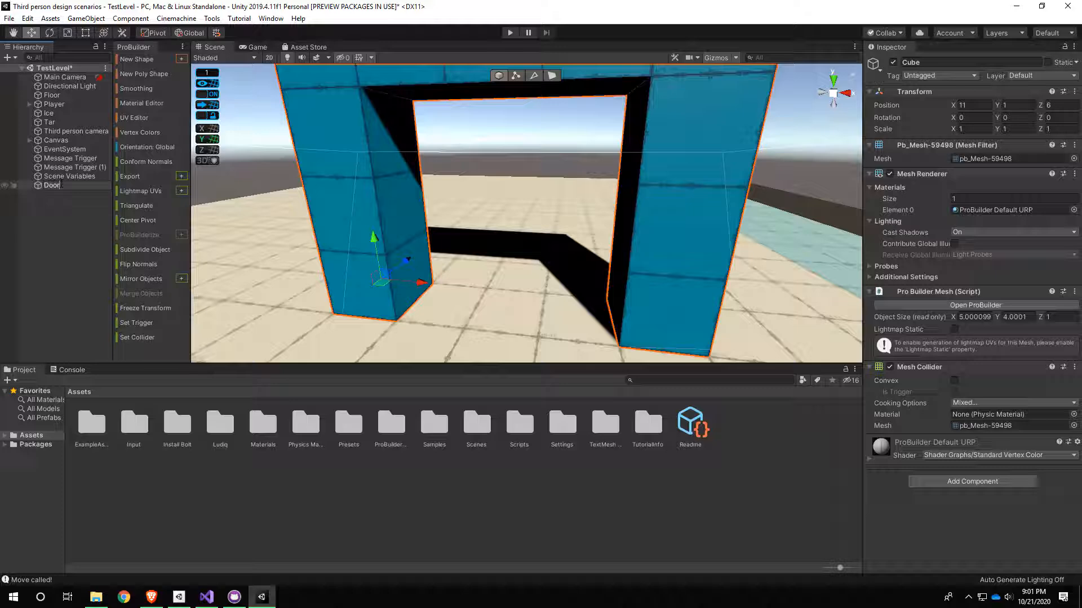
key(Return)
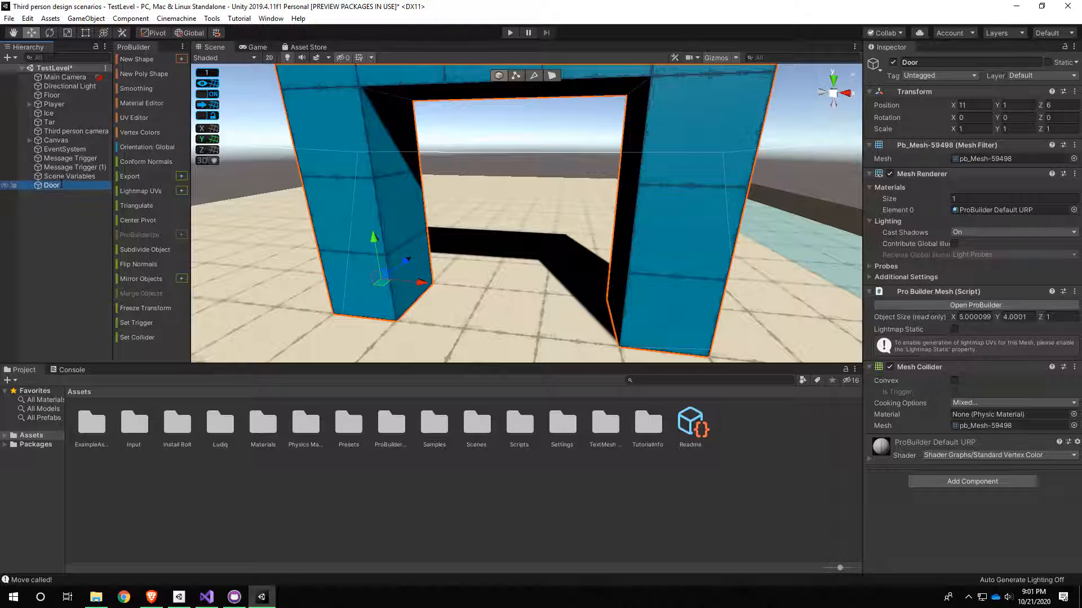
key(f)
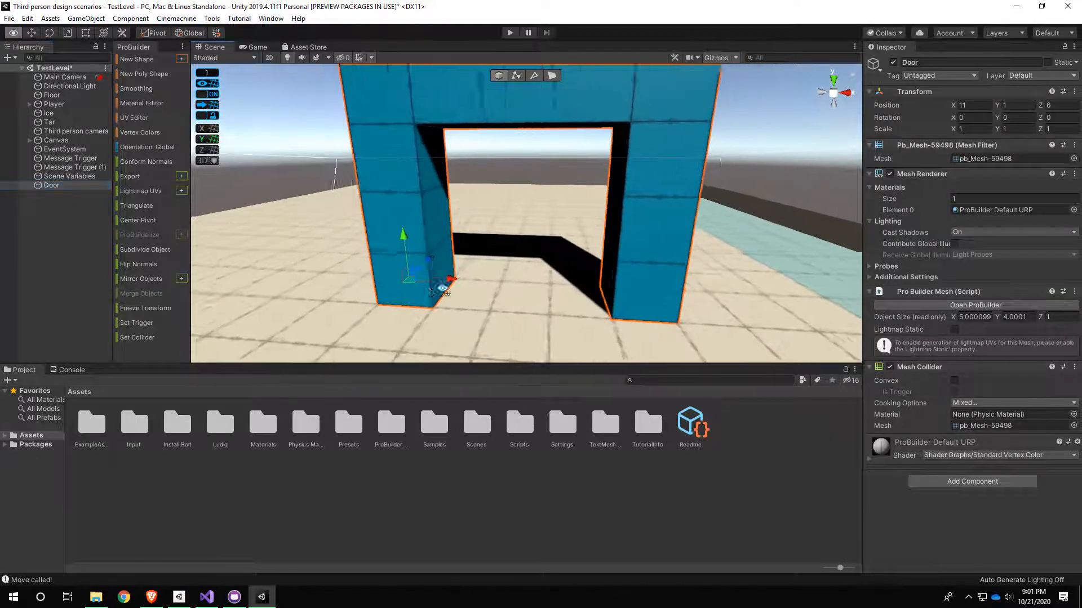
click(65, 190)
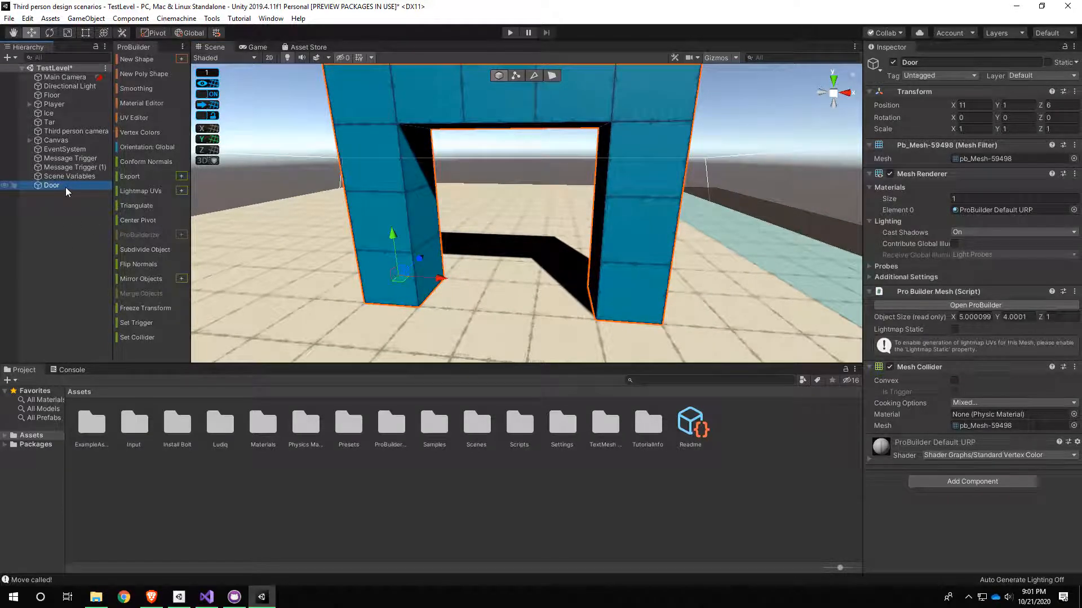
click(67, 185)
text(Frame)
Build a new 1 × 1 × 1 ProBuilder cube and place it on the floor beside the doorway's +X pillar, at position 14, 1, 6.
alt+drag(319, 240, 373, 252)
alt+drag(510, 157, 542, 231)
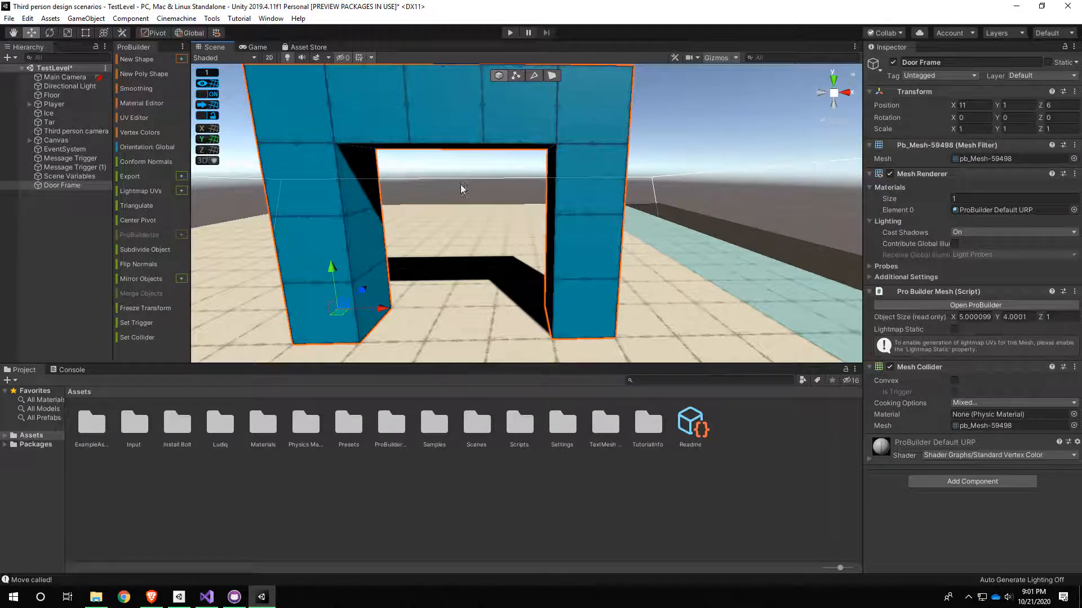
alt+drag(461, 184, 424, 220)
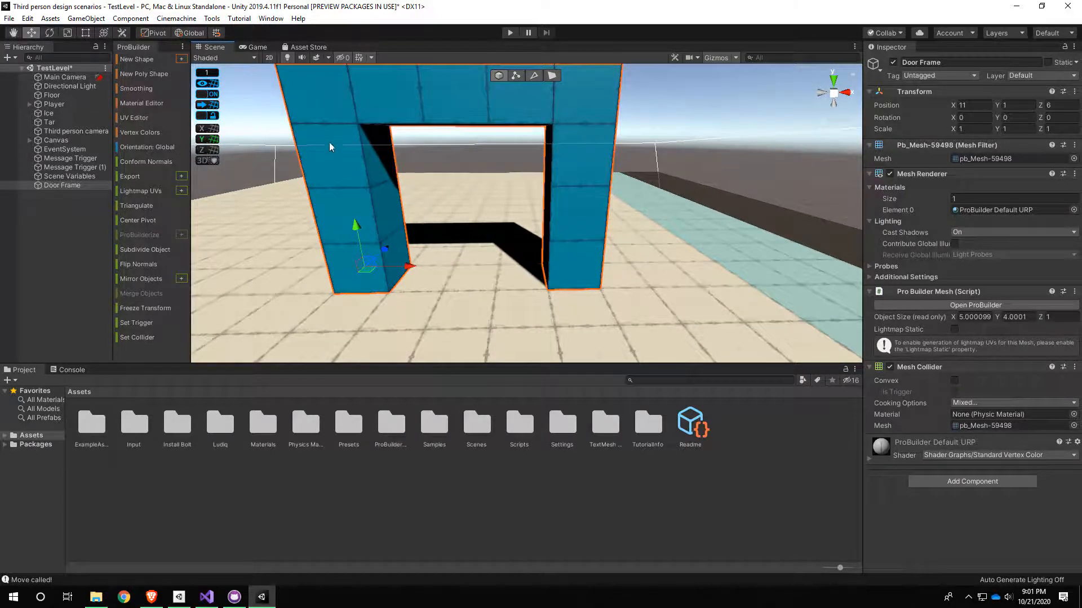
key(f)
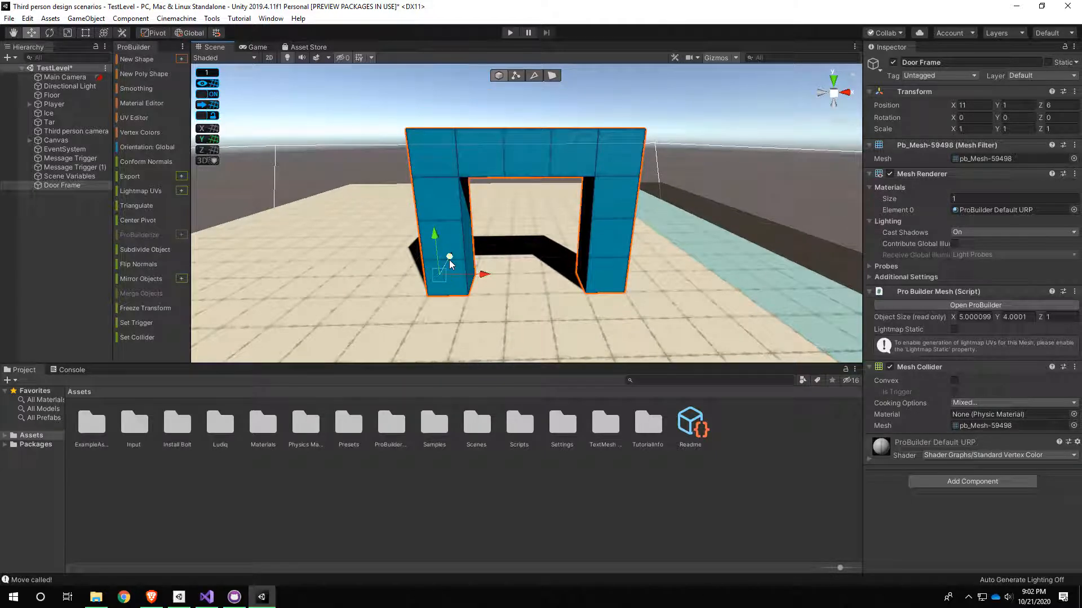
key(ctrl+shift+k)
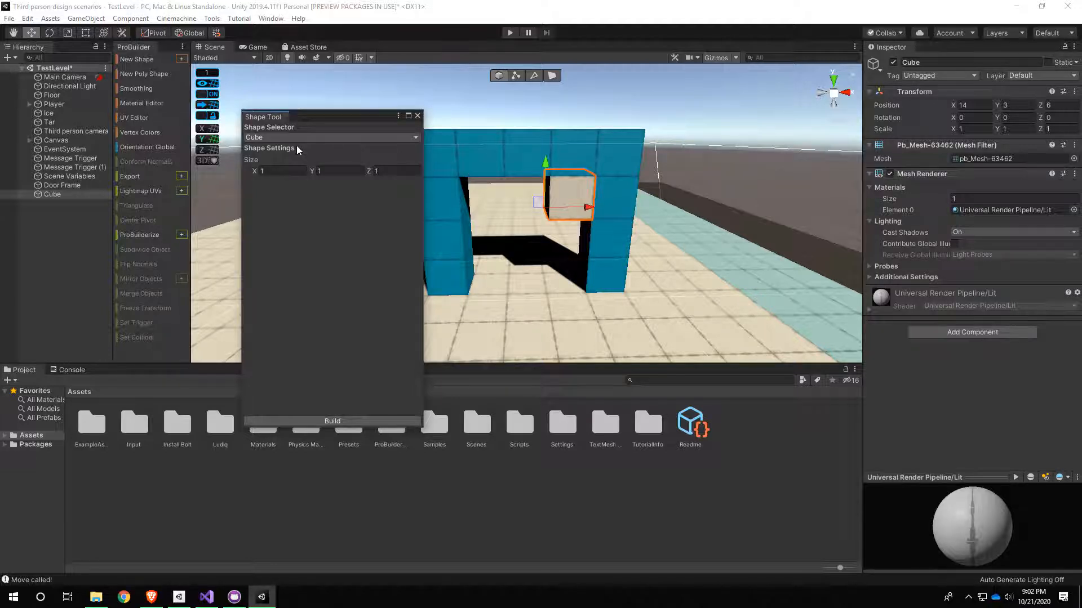
click(358, 421)
click(418, 115)
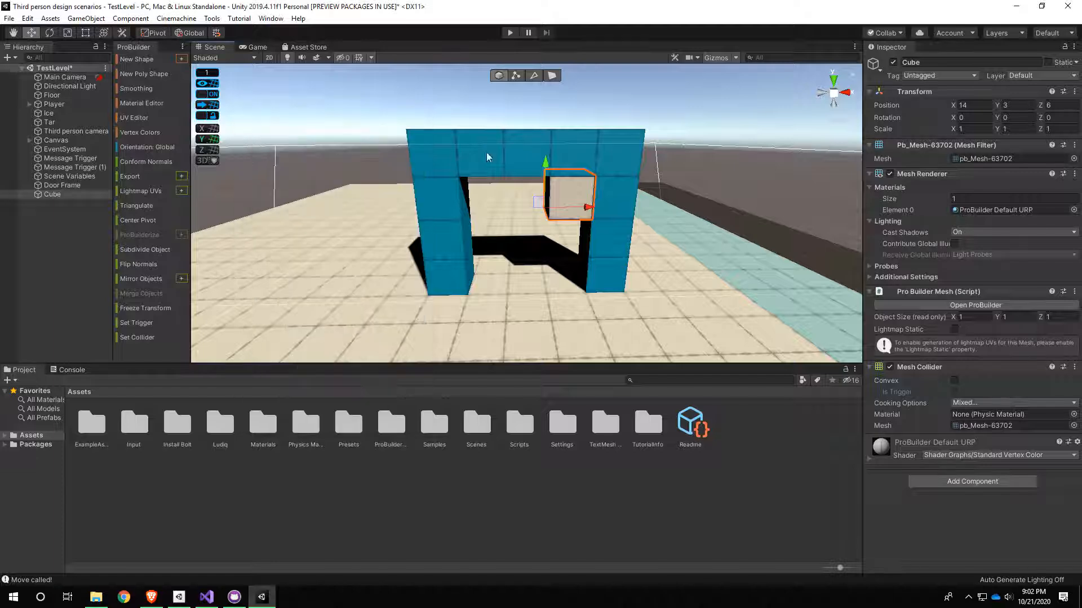
drag(542, 170, 351, 217)
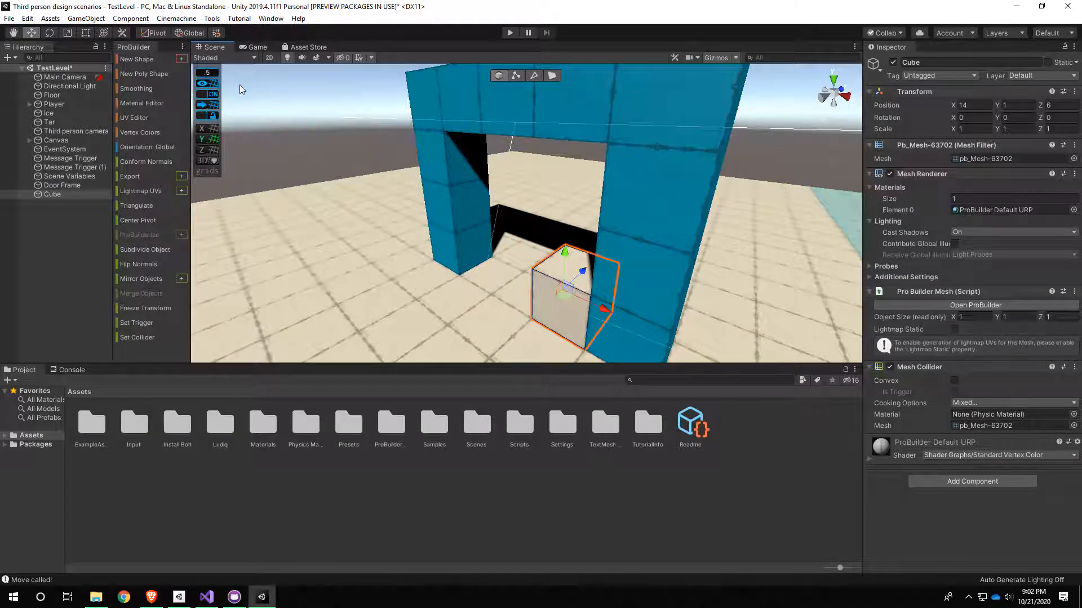
Set the ProGrids snap increment to 0.25.
key(minus)
key(equal)
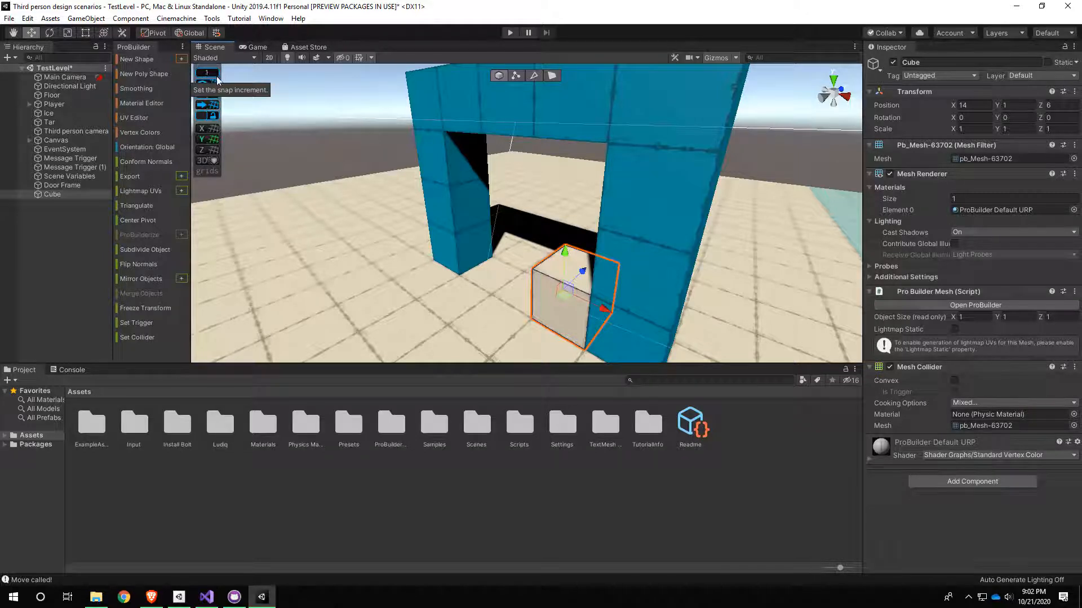
key(equal)
key(minus)
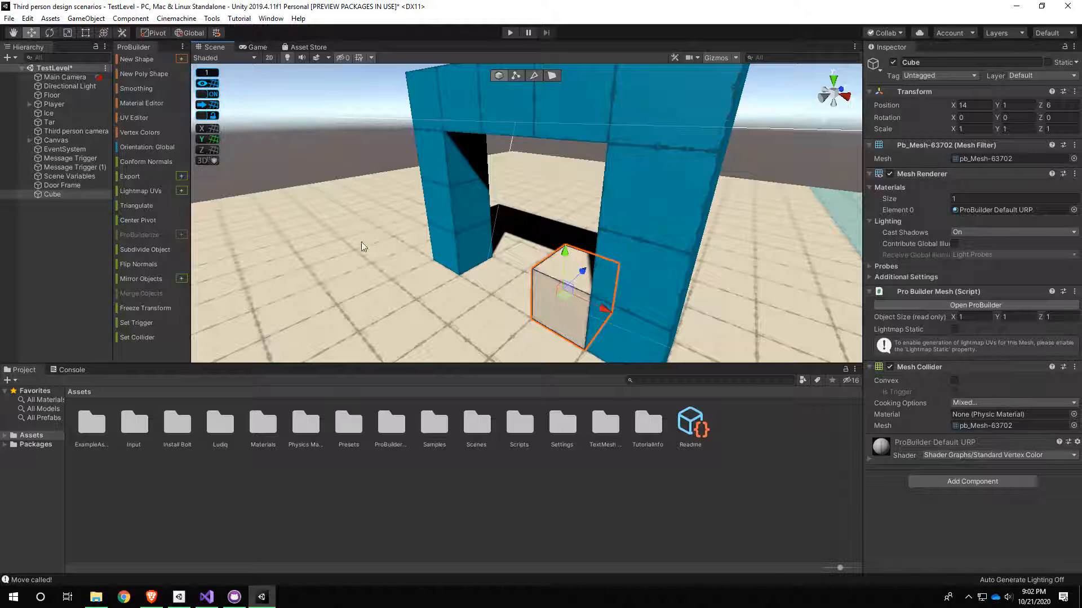
right_drag(360, 244, 431, 261)
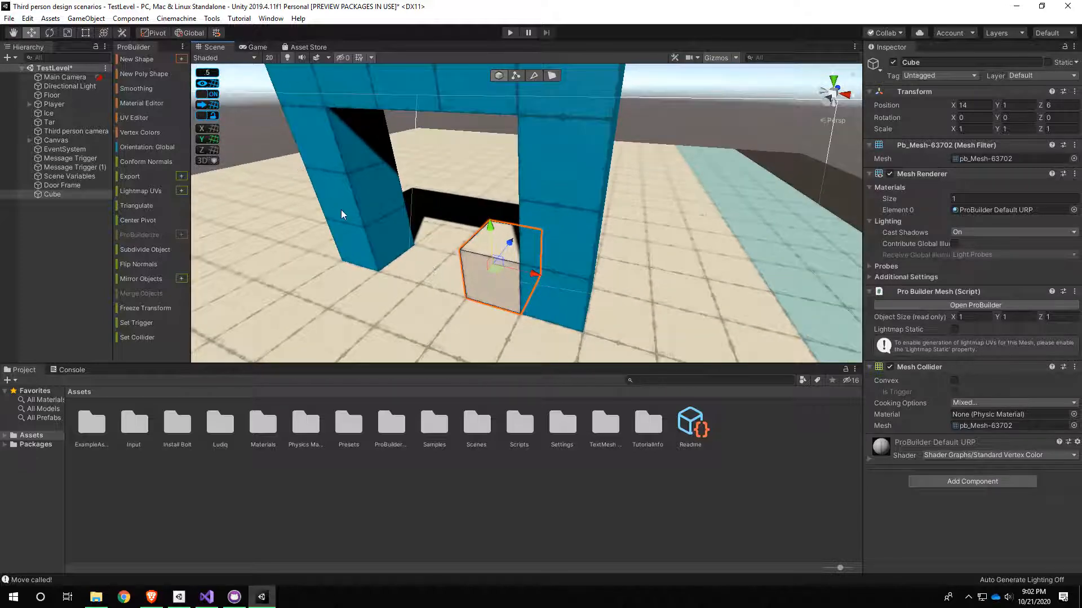
key(minus)
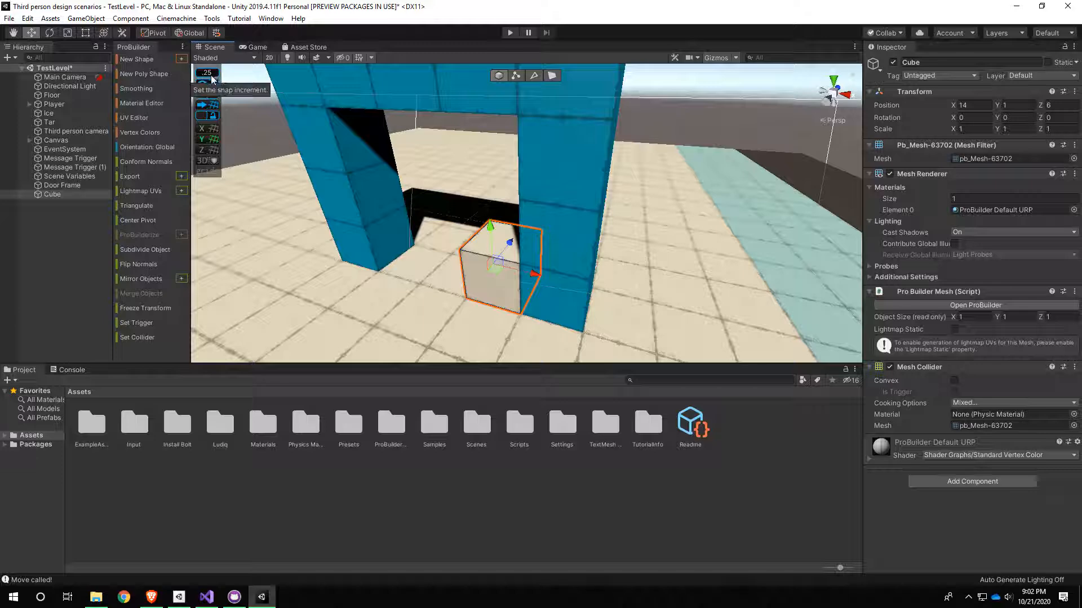
In face selection mode, push the new cube's front face inward 0.25 along Z to make it 0.75 deep.
right_drag(340, 260, 647, 259)
click(555, 77)
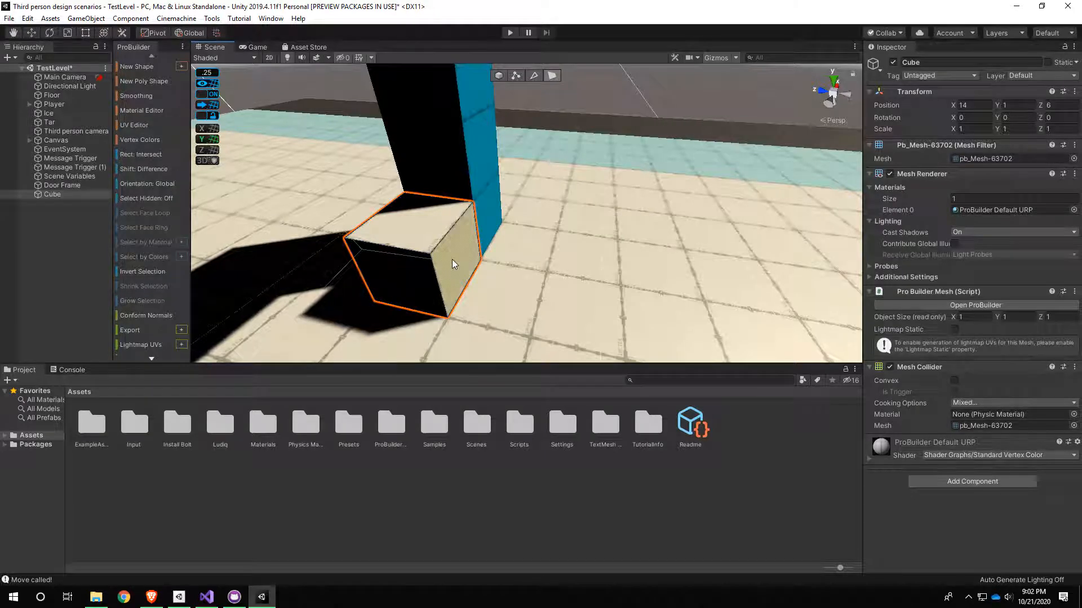
click(464, 273)
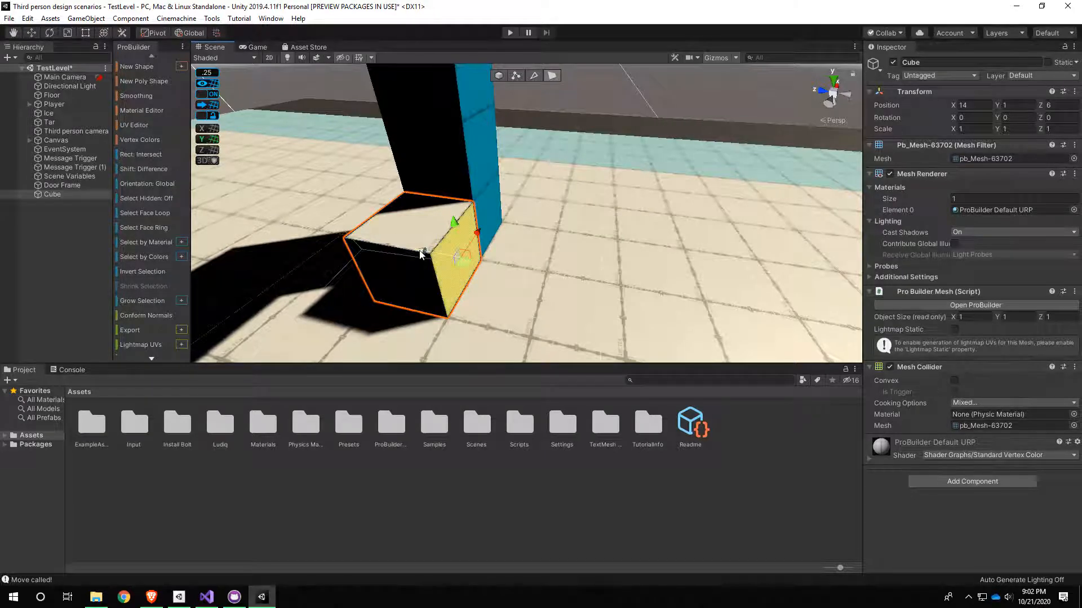
drag(421, 254, 399, 251)
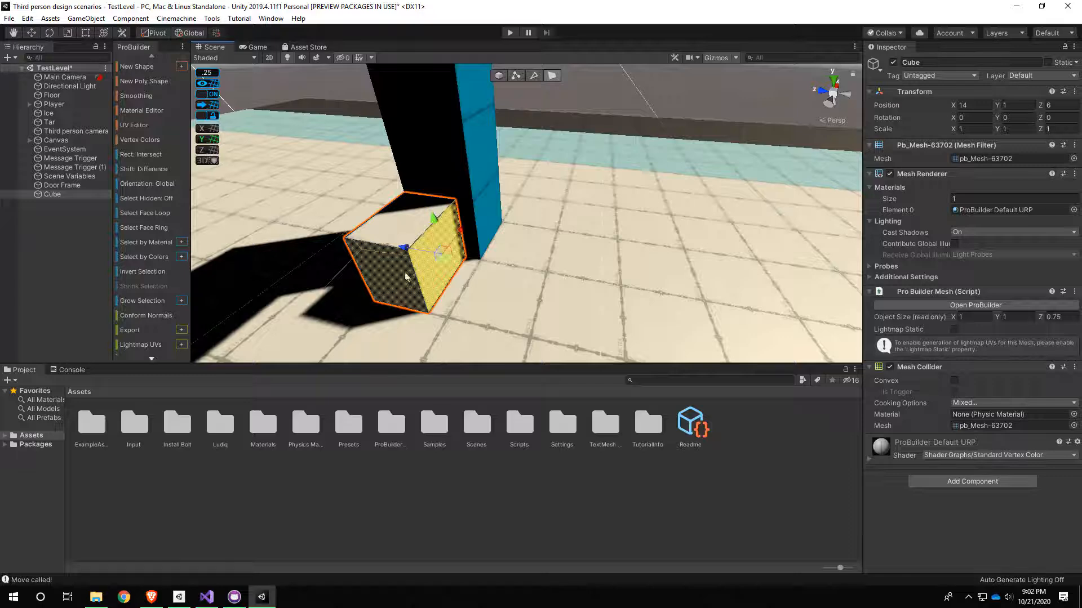
Reduce the block's depth to 0.5 and extend it to 3 units wide so it spans the doorway.
alt+drag(391, 299, 488, 271)
click(536, 276)
drag(519, 226, 510, 281)
Raise the block's top face to a height of 3 units so the panel fills the door opening.
click(515, 285)
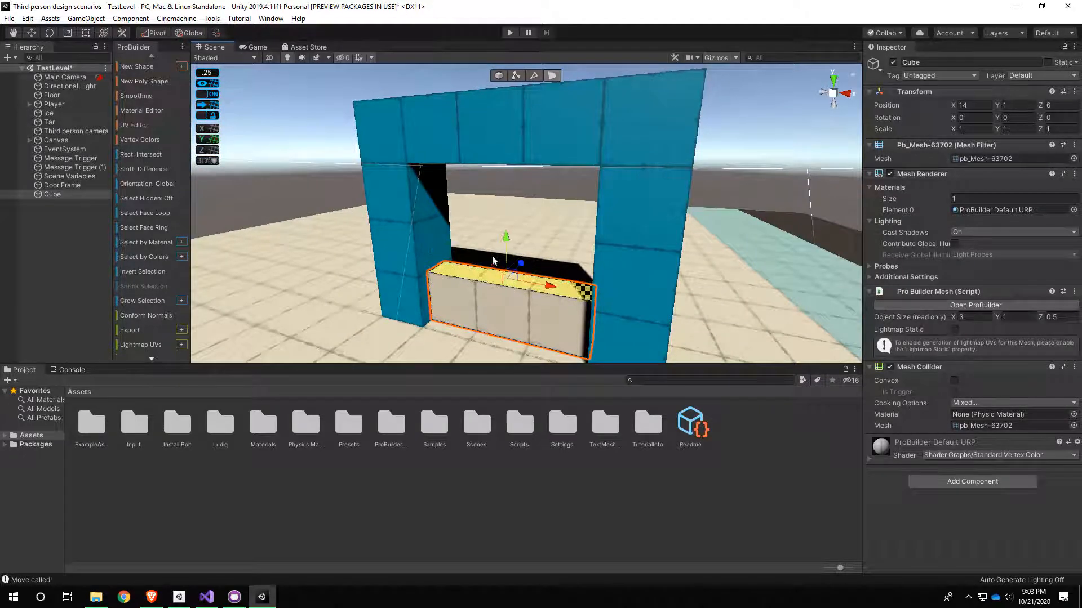
drag(505, 237, 501, 144)
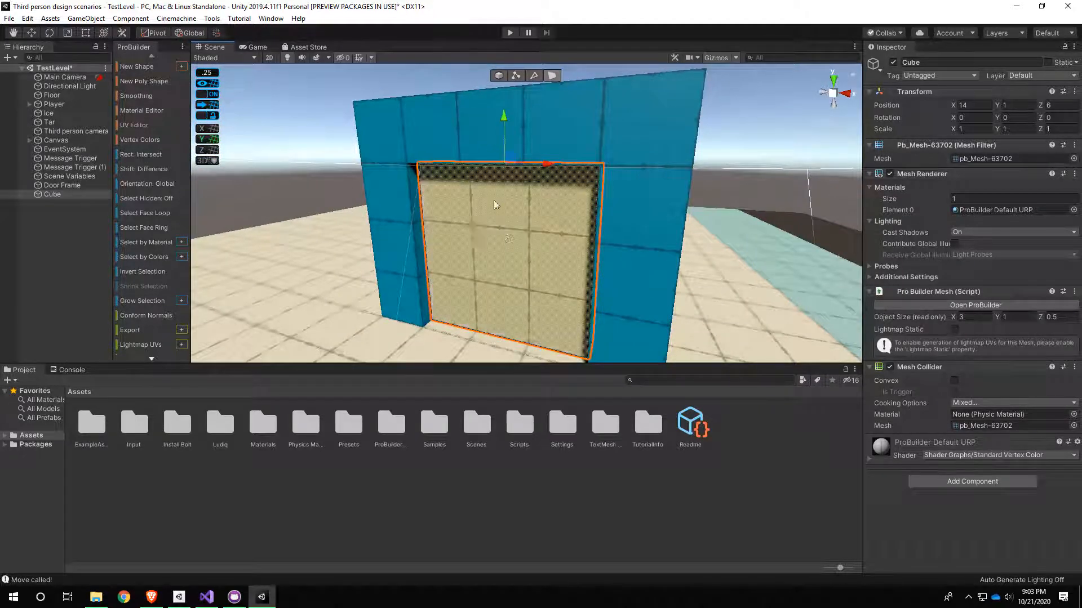
middle_drag(493, 201, 502, 177)
right_drag(503, 178, 504, 155)
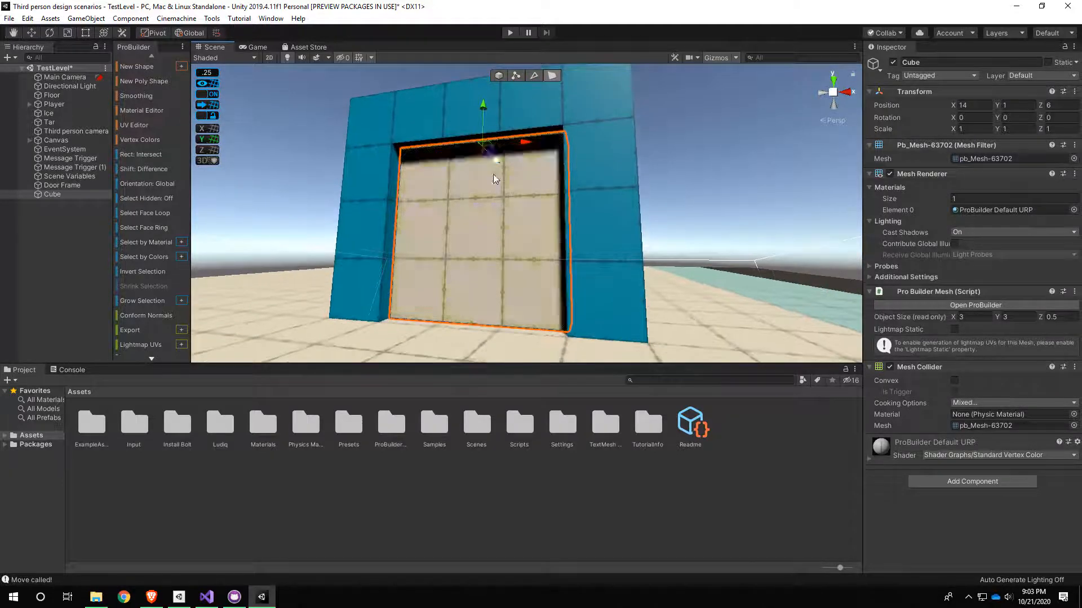
middle_drag(493, 174, 497, 285)
alt+drag(498, 285, 532, 298)
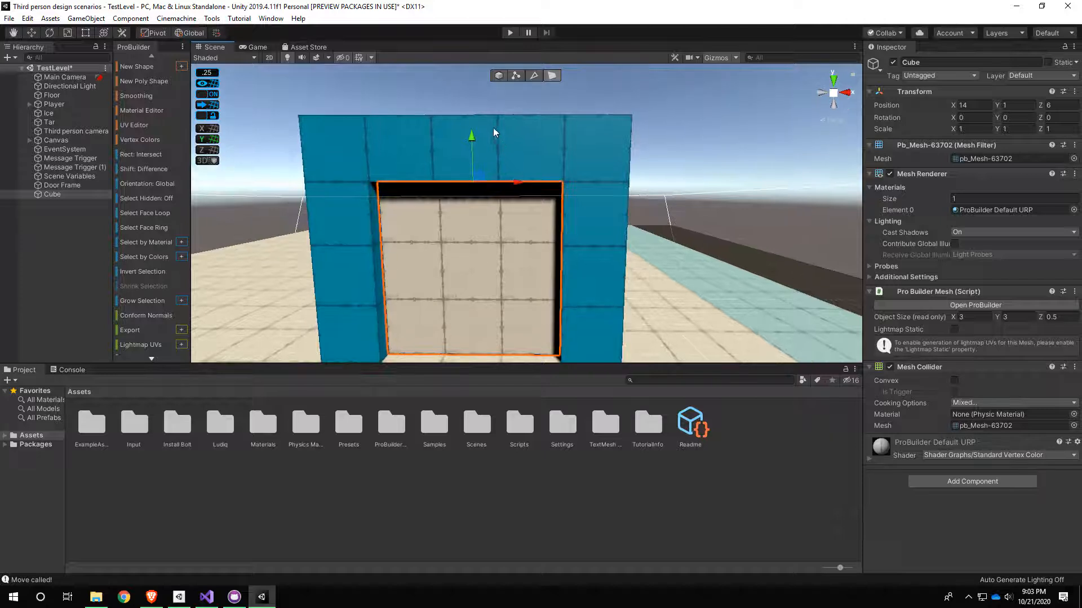
Return to object selection mode and apply the orange-red vertex color to the door panel.
click(498, 76)
right_drag(498, 254, 493, 295)
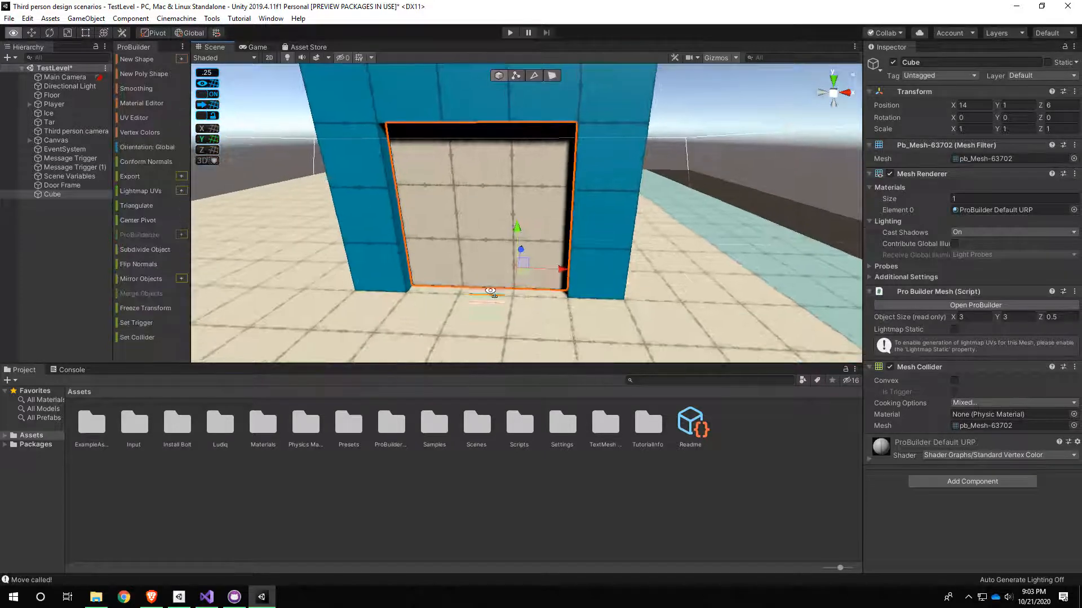
click(143, 131)
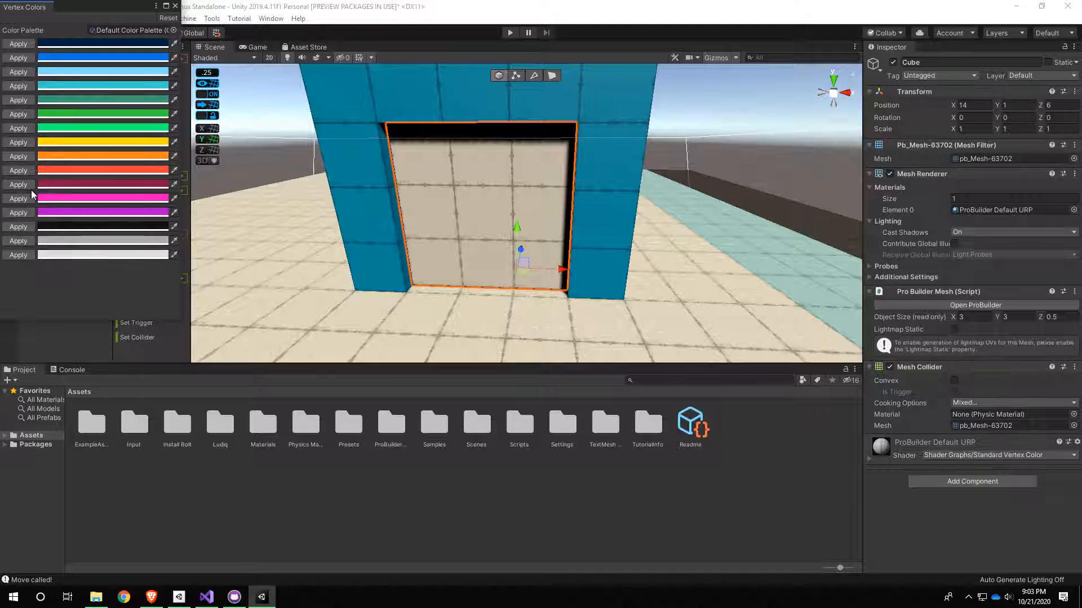
click(18, 184)
click(25, 170)
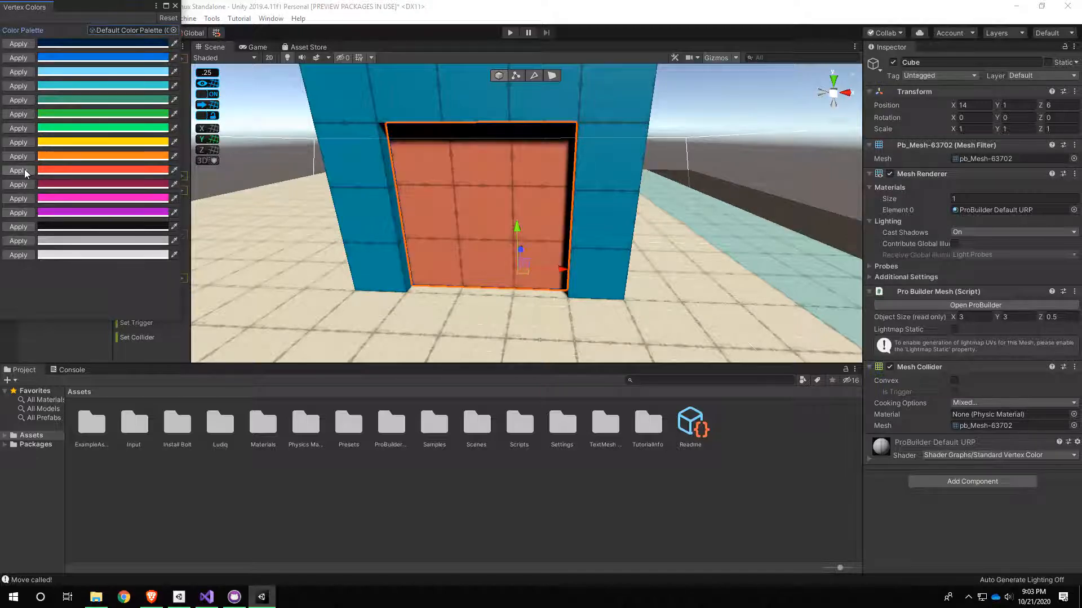
click(176, 6)
Examine how the orange-red door panel sits in the blue frame from several angles.
right_drag(284, 199, 334, 178)
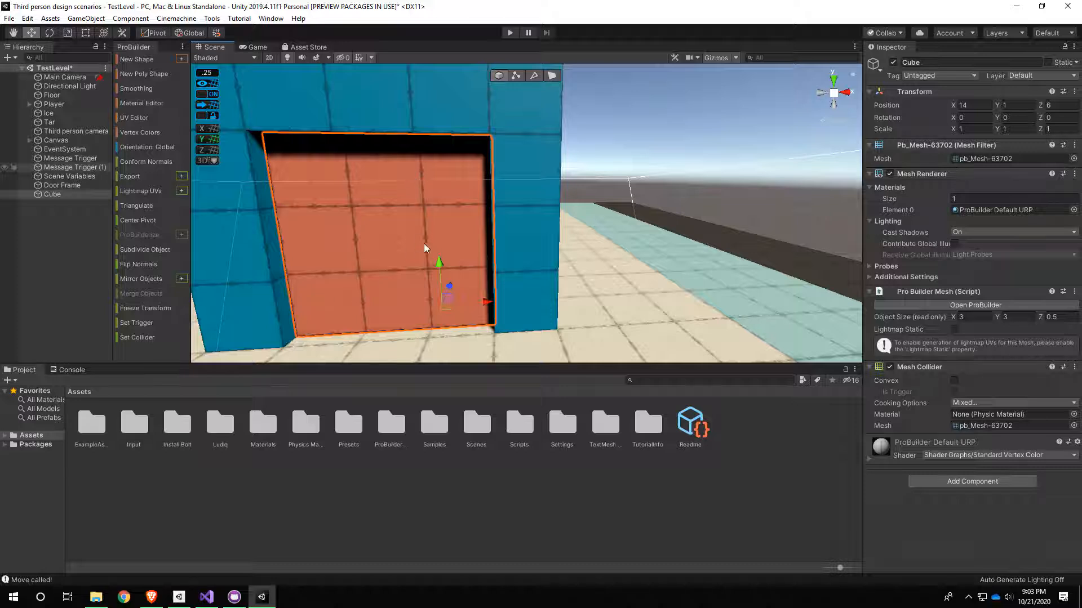
key(f)
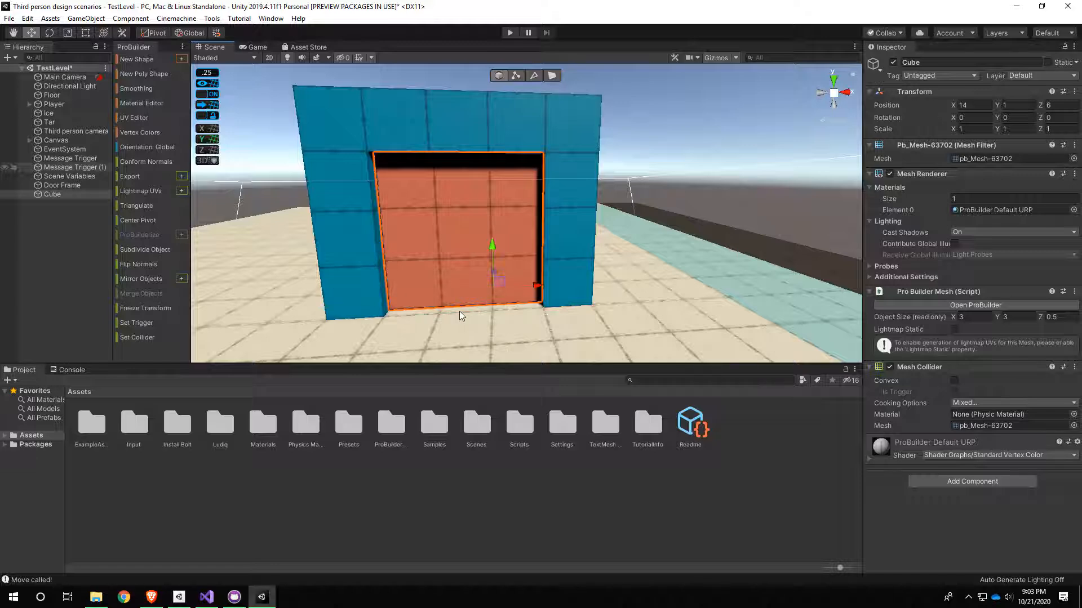
alt+drag(459, 296, 533, 311)
key(d)
key(d)
right_drag(533, 311, 510, 310)
key(d)
key(d)
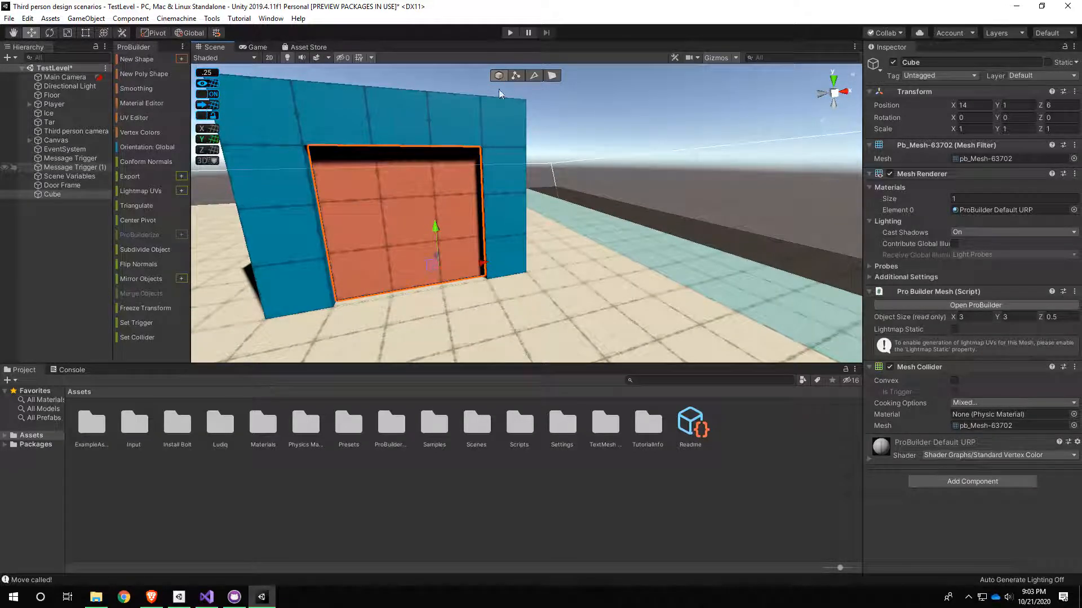
mouse_move(433, 230)
mouse_down()
mouse_move(418, 134)
mouse_move(435, 245)
mouse_move(408, 144)
mouse_move(416, 236)
mouse_up()
right_drag(416, 257, 346, 239)
key(d)
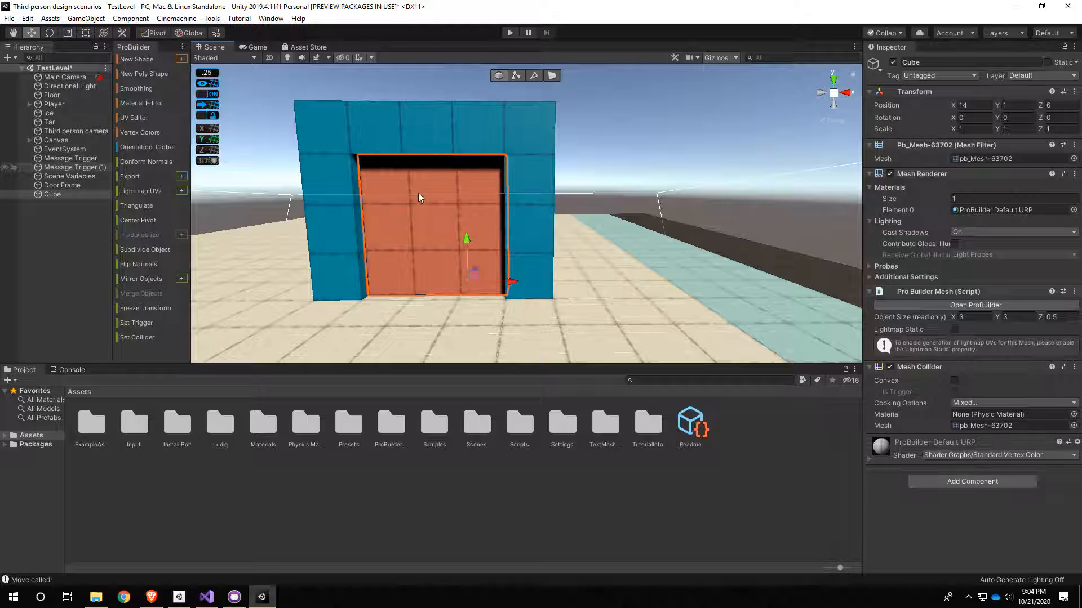
scroll(404, 270, up, 6)
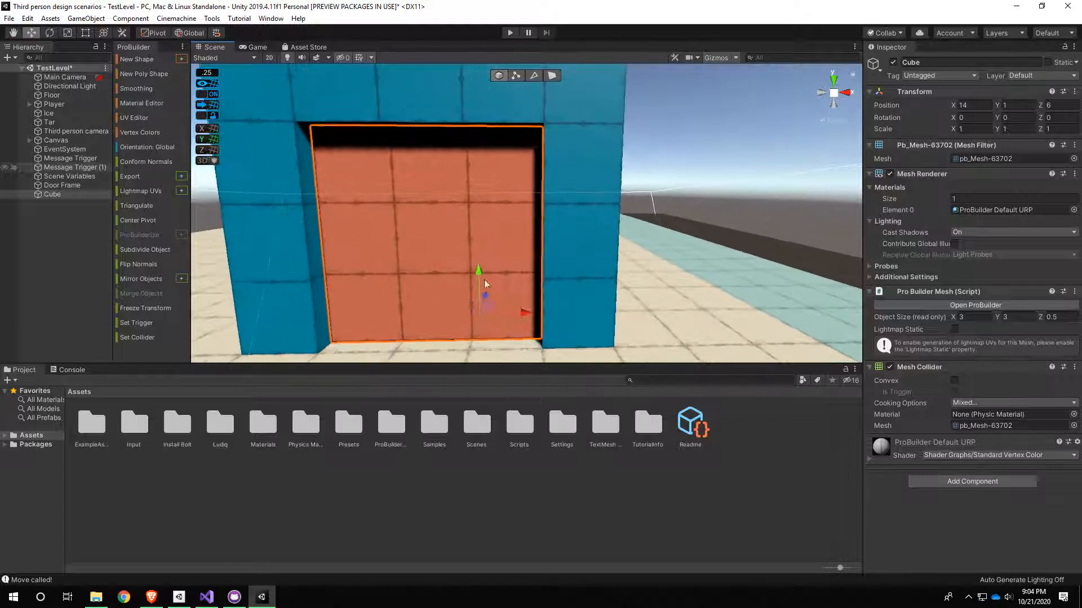
right_drag(514, 254, 498, 274)
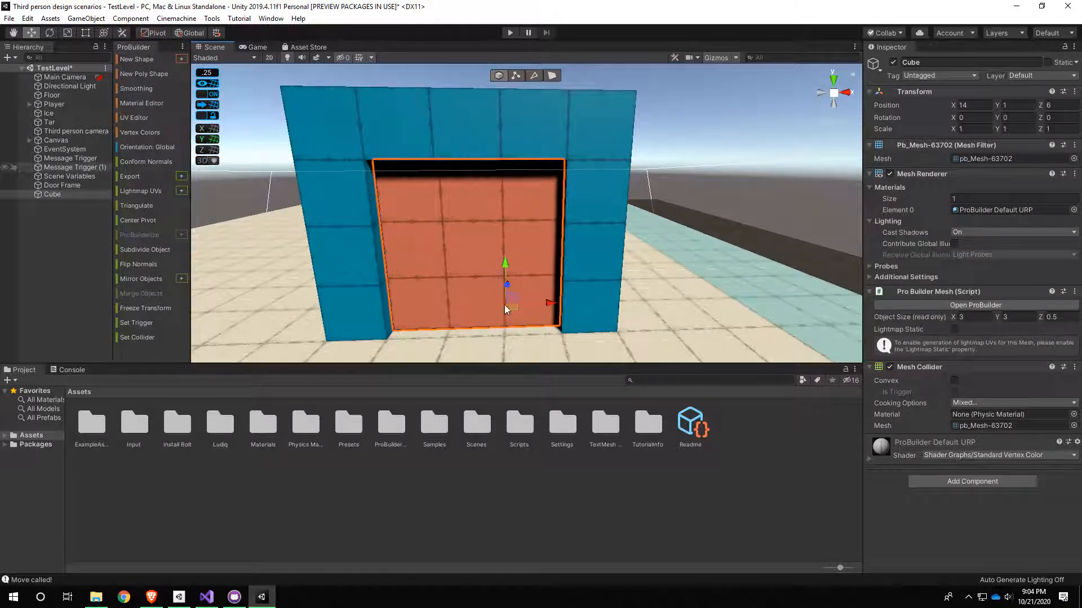
right_drag(565, 249, 563, 298)
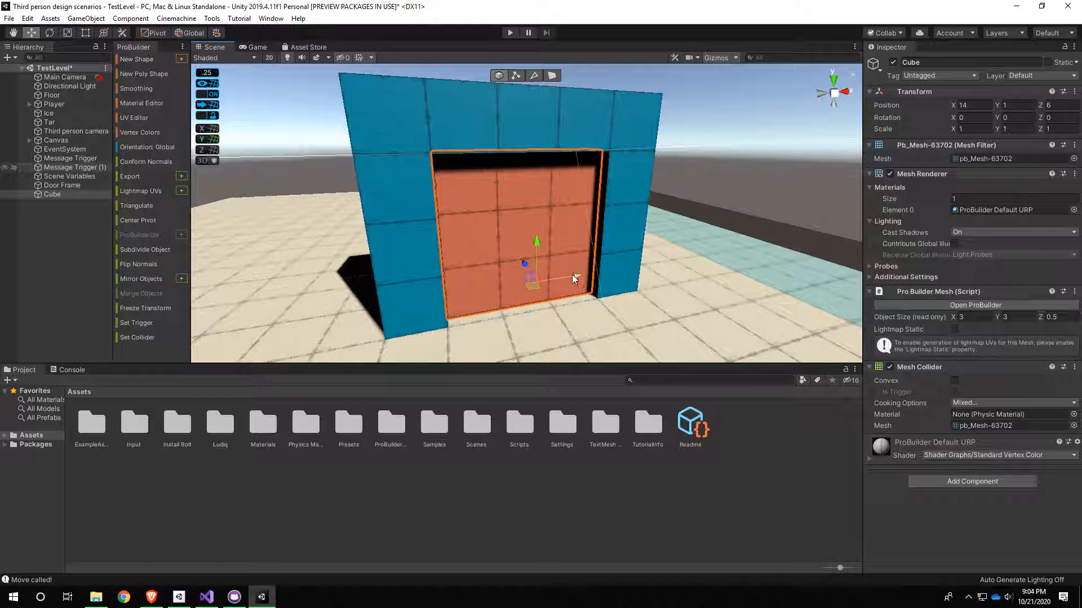
Raise the door panel along Y to position 4 and inspect the opened door's clearance from the side.
drag(536, 245, 532, 142)
right_drag(541, 218, 532, 181)
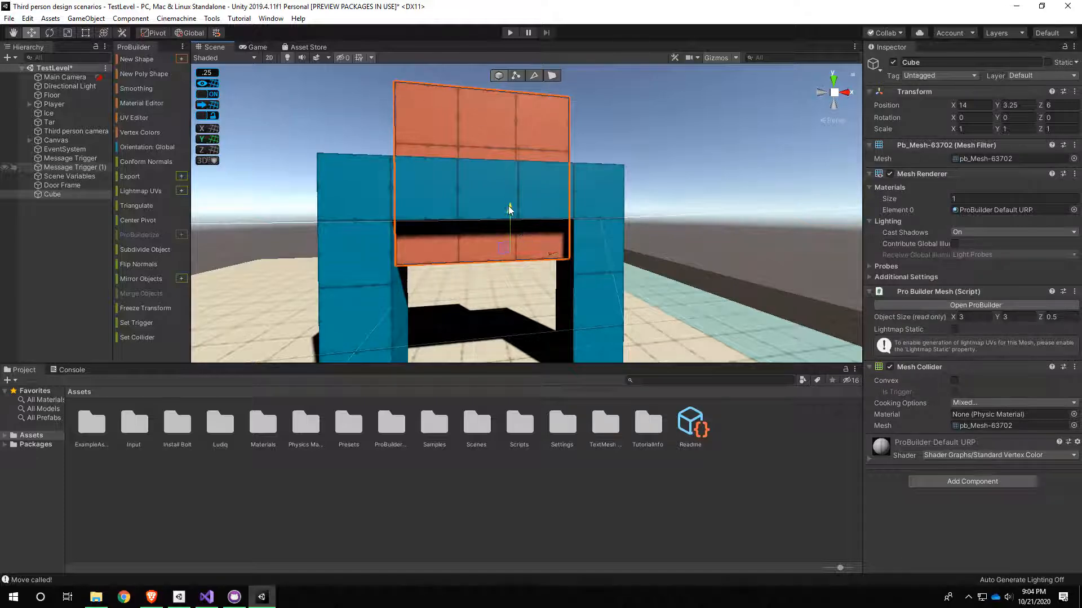
drag(509, 210, 503, 184)
key(e)
right_drag(522, 222, 483, 172)
key(a)
right_drag(422, 244, 556, 81)
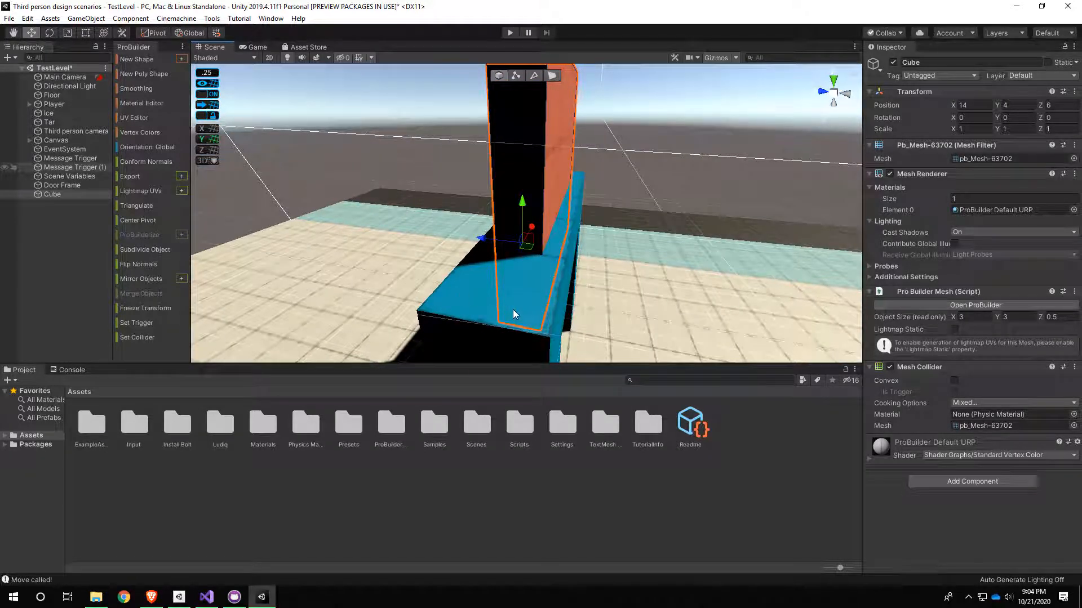
Select the blue Door Frame's upward-facing top faces along its full length in face selection mode.
click(554, 203)
click(555, 77)
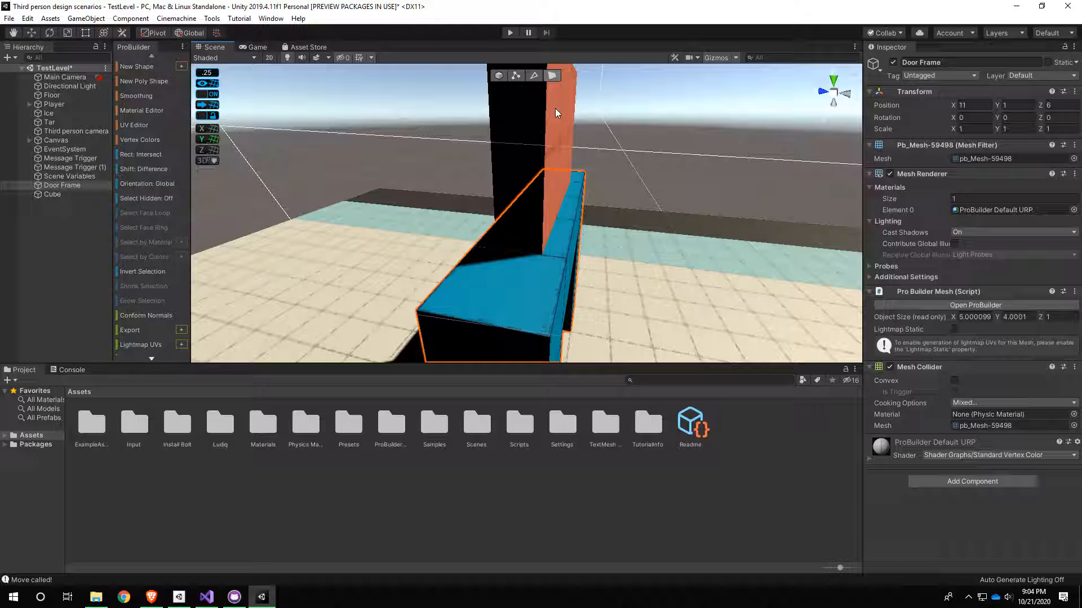
click(516, 292)
alt+drag(622, 291, 533, 260)
shift+click(535, 261)
right_drag(537, 261, 479, 272)
shift+click(581, 215)
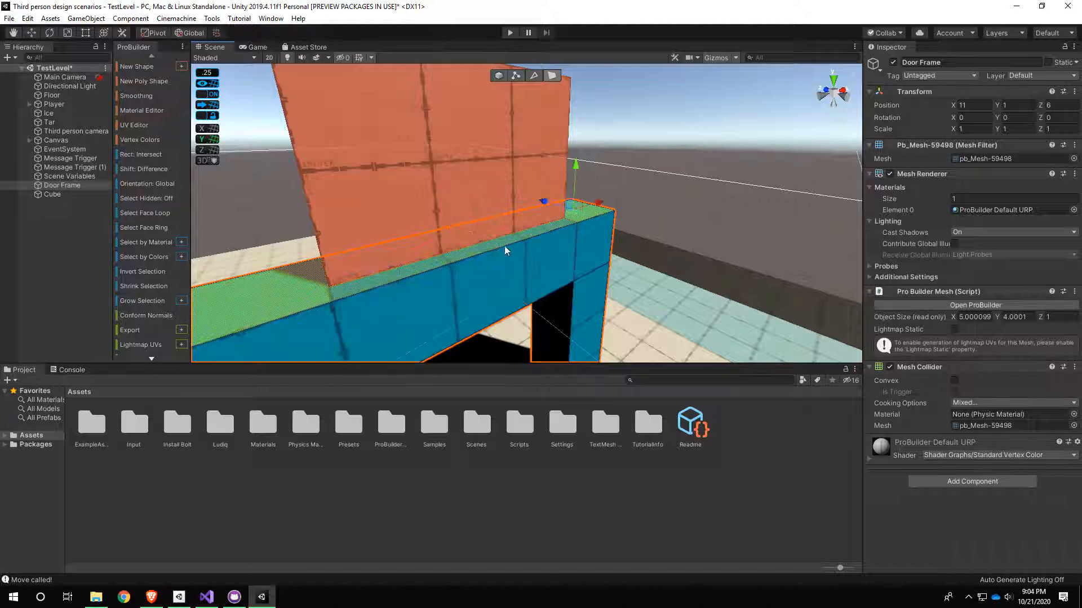
Raise the selected top faces along Y until the door frame's height is 6.25 units, enclosing the raised panel.
alt+drag(507, 248, 558, 285)
key(s)
right_drag(558, 285, 495, 290)
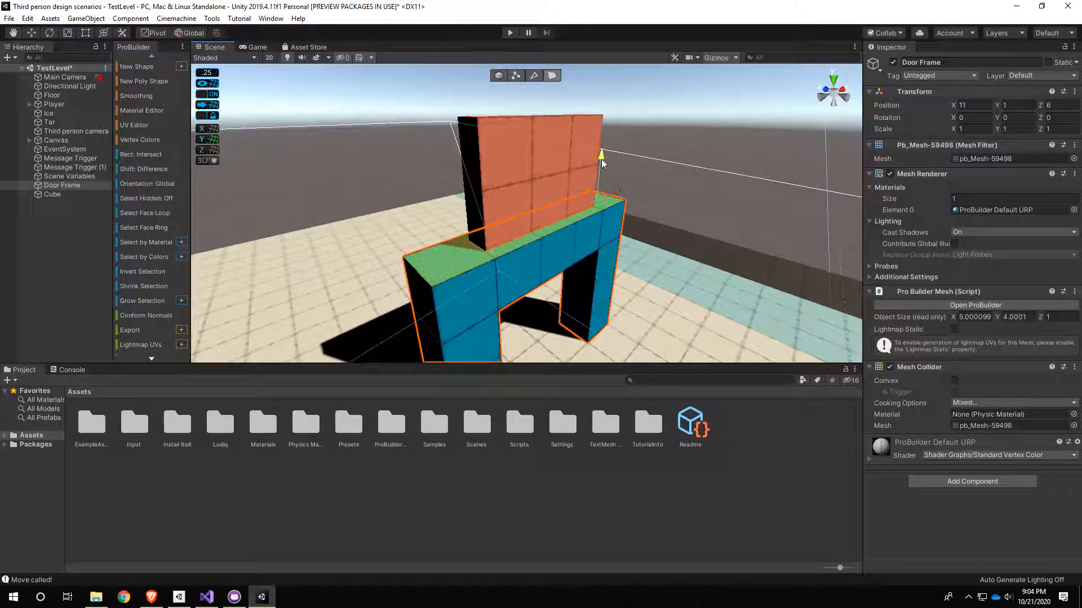
drag(600, 159, 594, 84)
right_drag(589, 199, 496, 201)
scroll(496, 200, up, 2)
scroll(496, 195, down, 1)
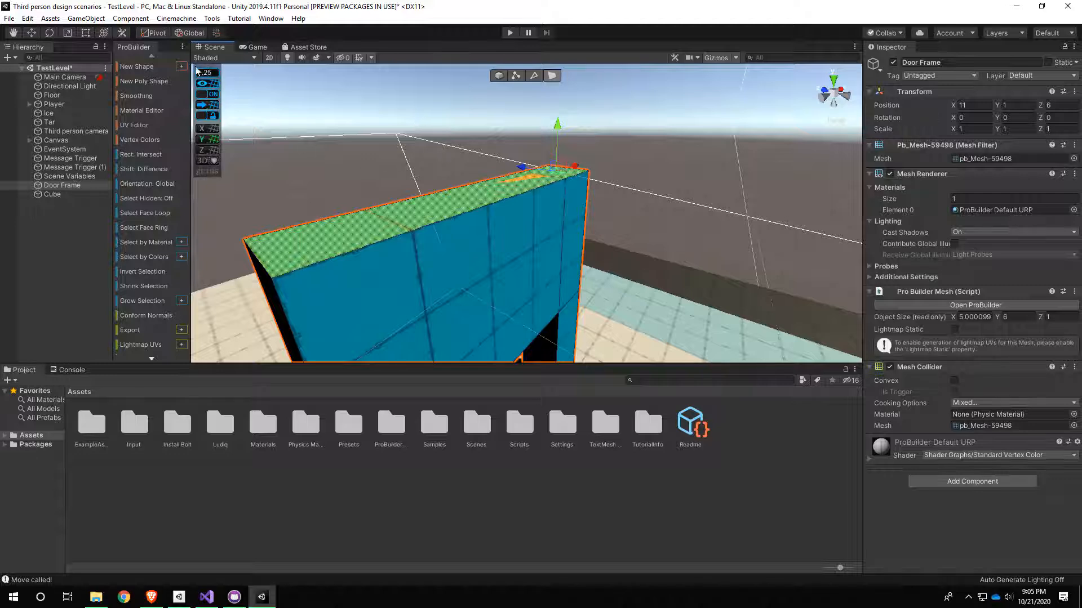
drag(554, 129, 556, 114)
alt+drag(484, 228, 320, 179)
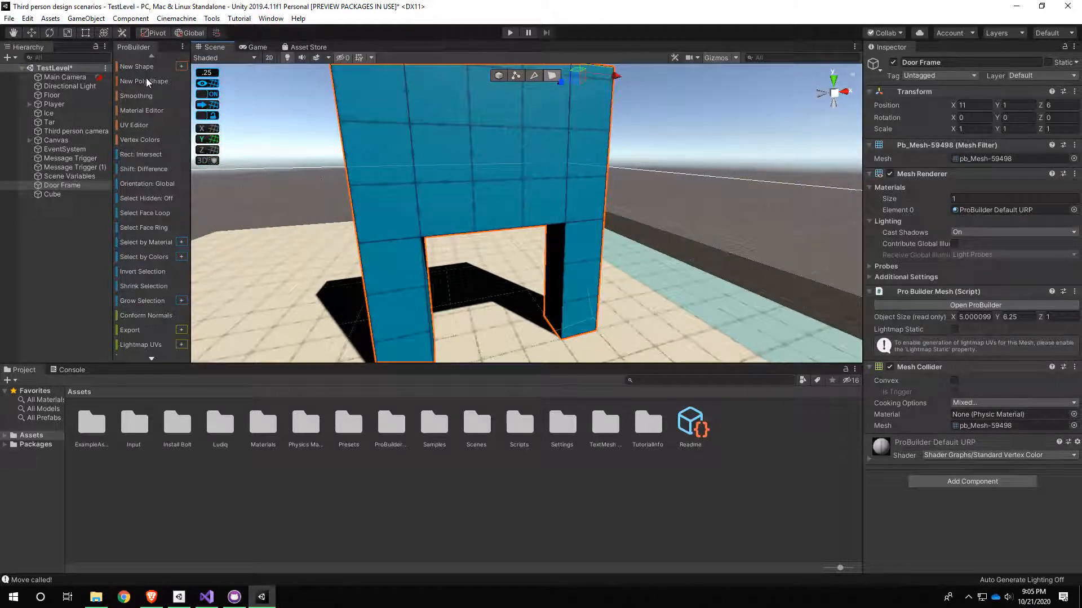
Rename the Cube object that serves as the door panel to Door.
middle_drag(458, 233, 434, 189)
key(w)
right_drag(418, 167, 361, 77)
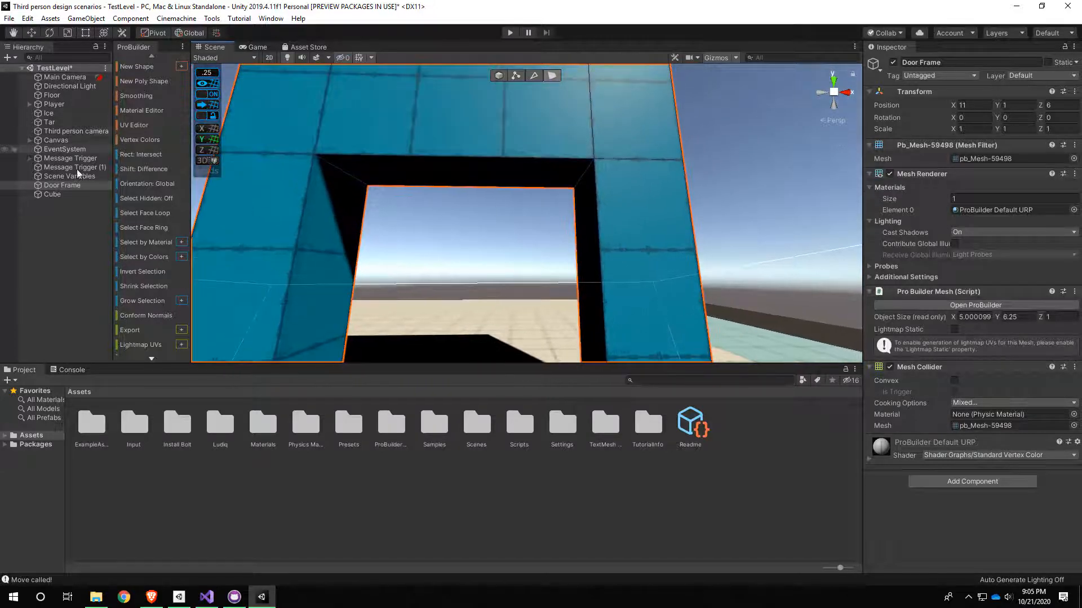
click(53, 195)
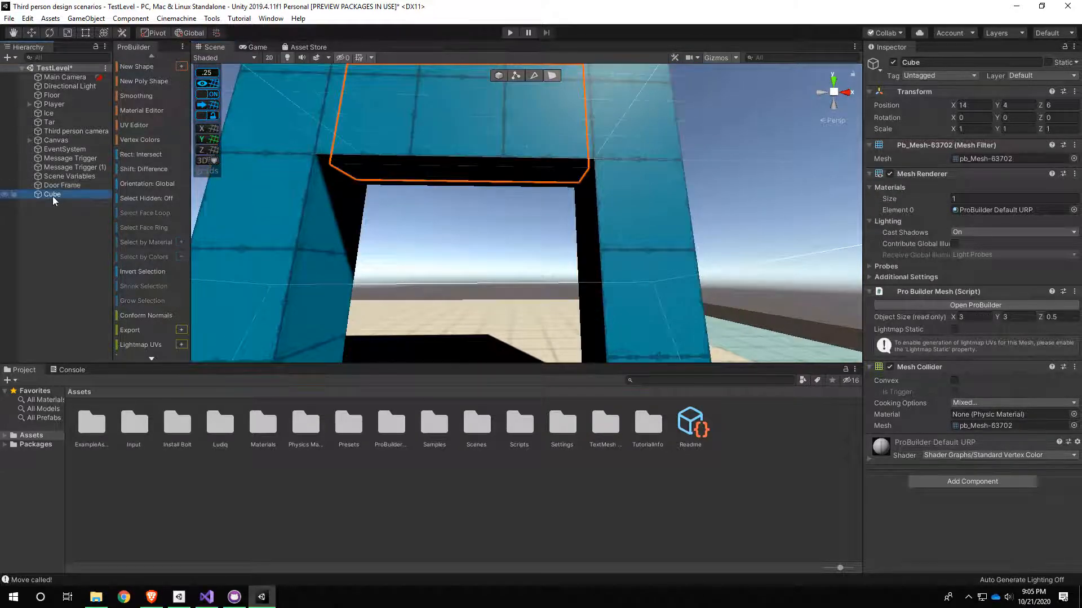
click(49, 196)
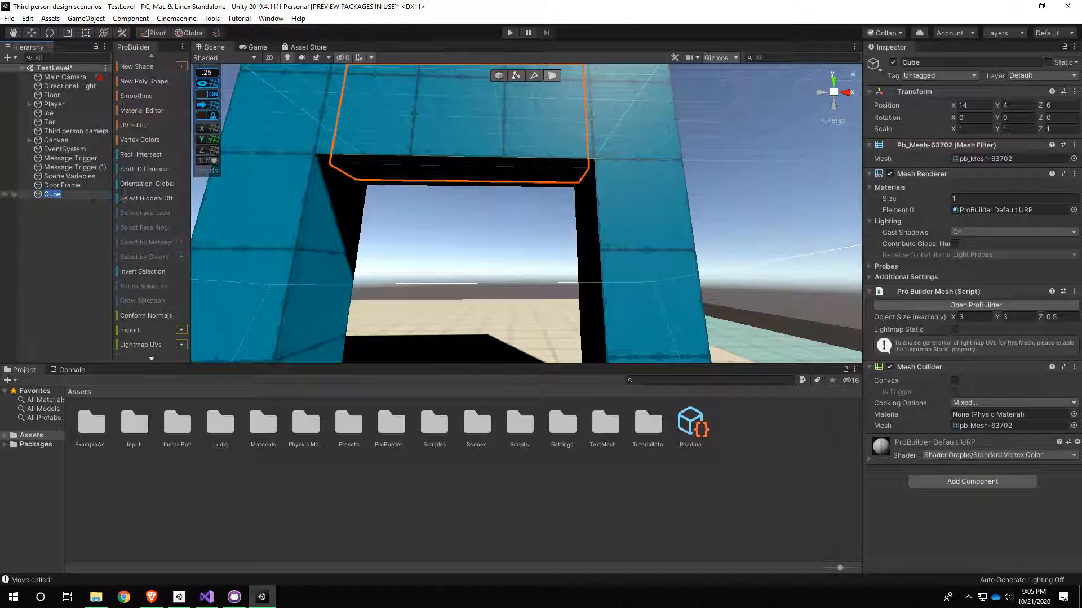
text(Door)
key(Return)
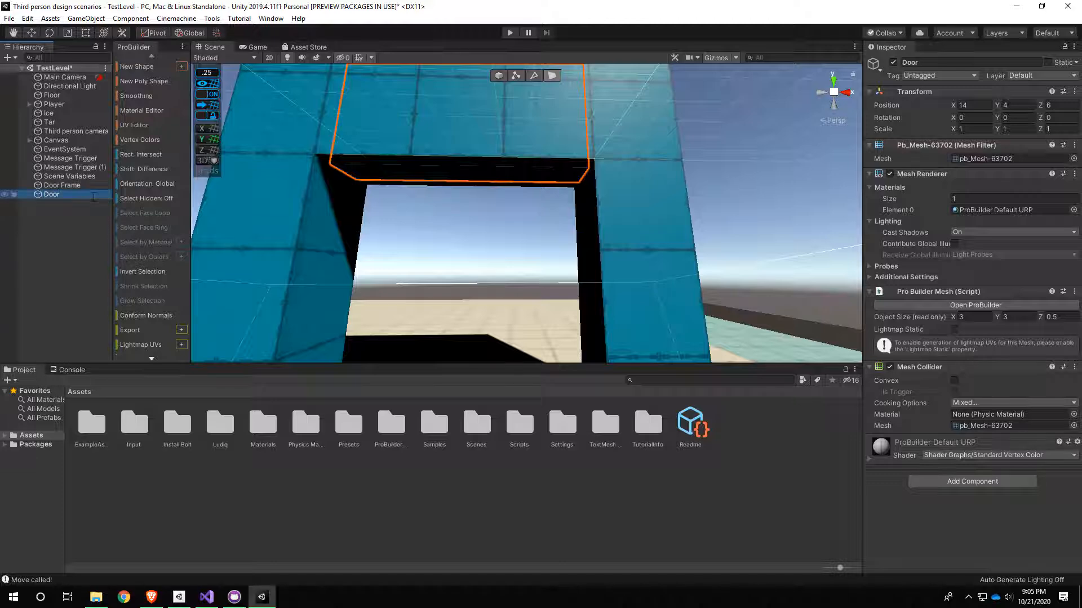
Examine the heightened frame and its open doorway from several angles to check how the raised door is concealed.
key(w)
mouse_move(407, 298)
right_down()
mouse_move(496, 265)
mouse_move(492, 384)
mouse_move(428, 370)
mouse_move(427, 162)
mouse_move(416, 301)
mouse_move(429, 222)
mouse_move(422, 287)
right_up()
key(s)
key(e)
key(w)
key(s)
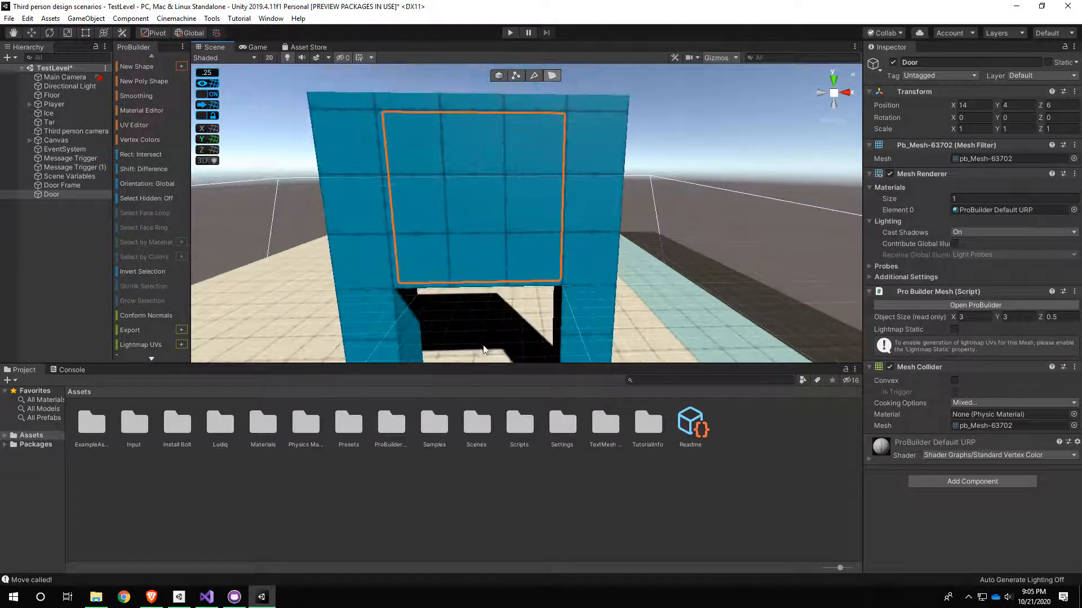
middle_drag(472, 214, 483, 131)
right_drag(483, 131, 530, 121)
key(w)
key(s)
right_drag(451, 120, 456, 255)
middle_drag(456, 256, 370, 107)
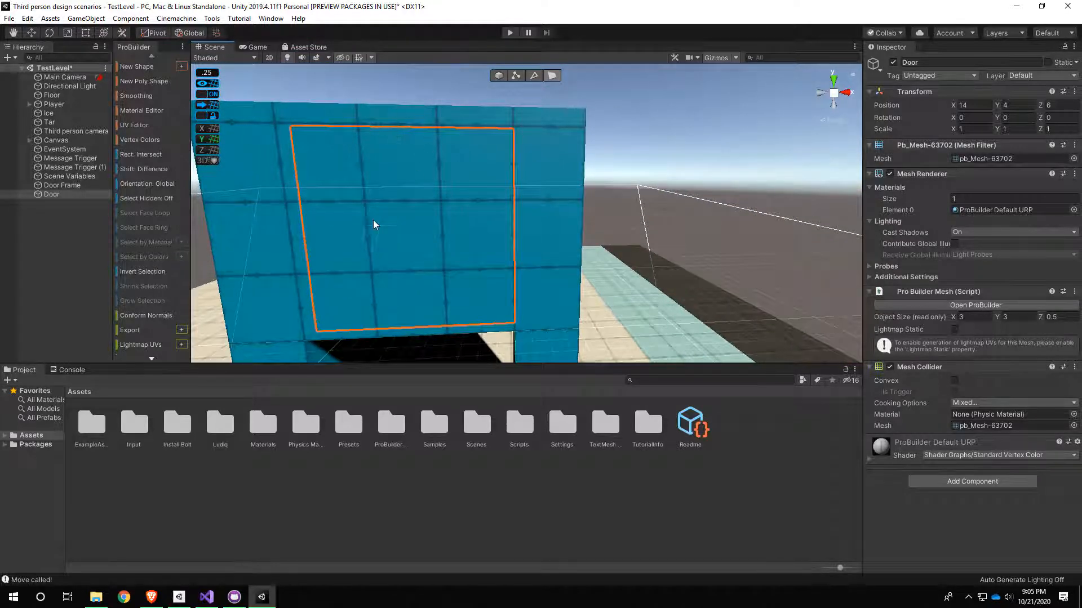
middle_drag(376, 248, 428, 278)
scroll(432, 198, down, 3)
right_drag(473, 194, 389, 194)
right_drag(530, 207, 553, 212)
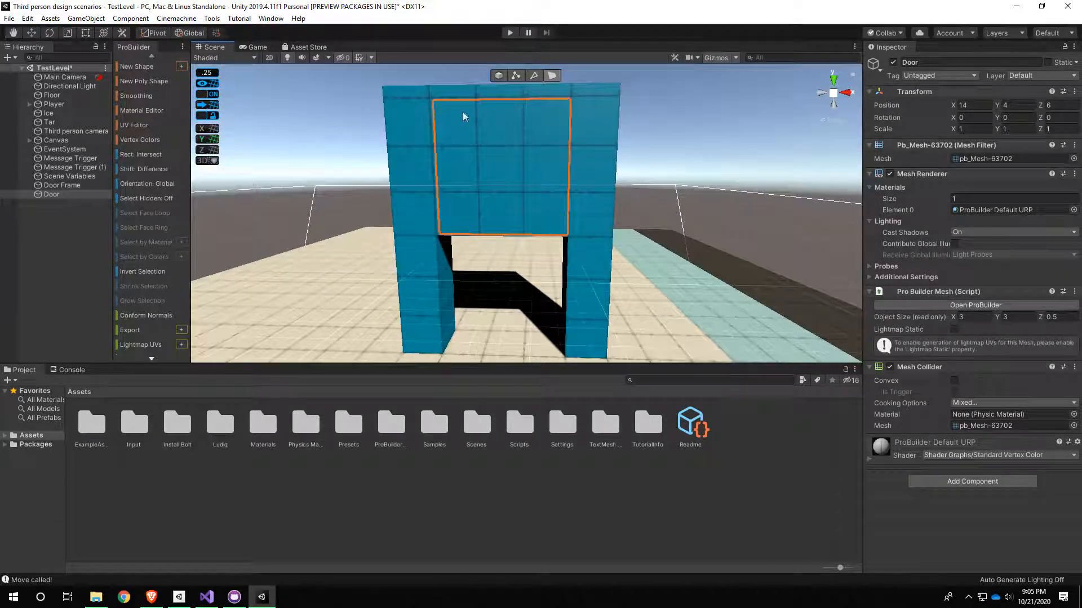
right_drag(489, 234, 468, 257)
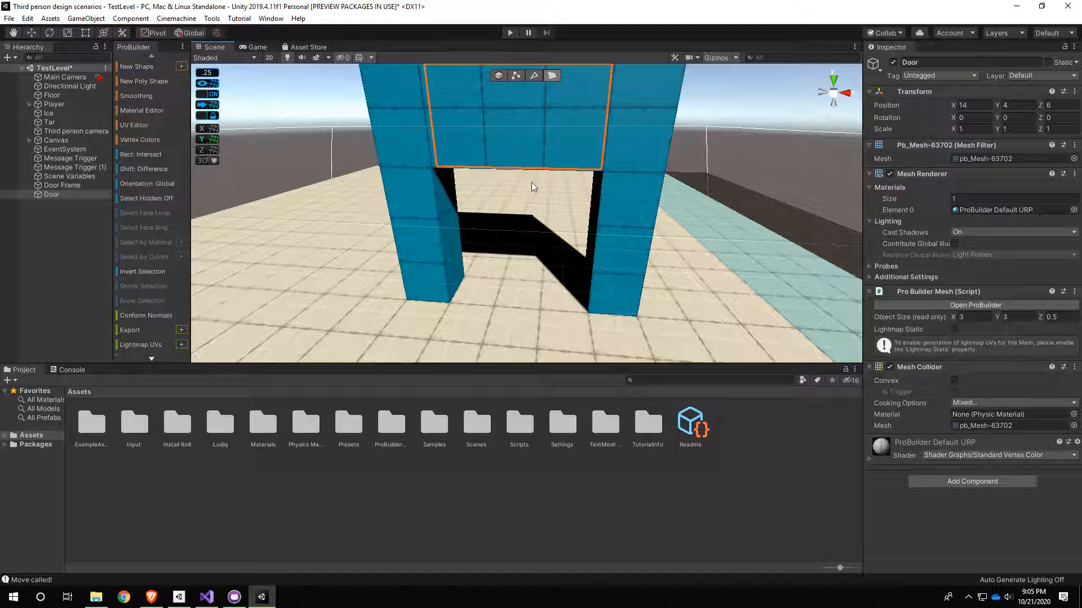
right_drag(534, 248, 526, 254)
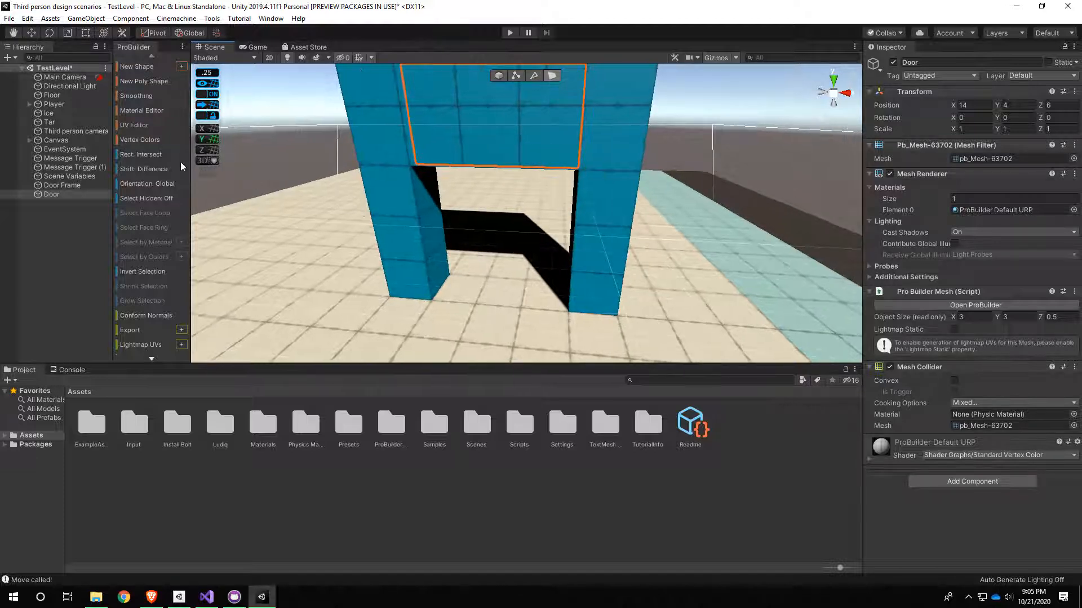
Return to object selection mode and lower the Door along Y to position 1 so it closes the opening.
click(67, 195)
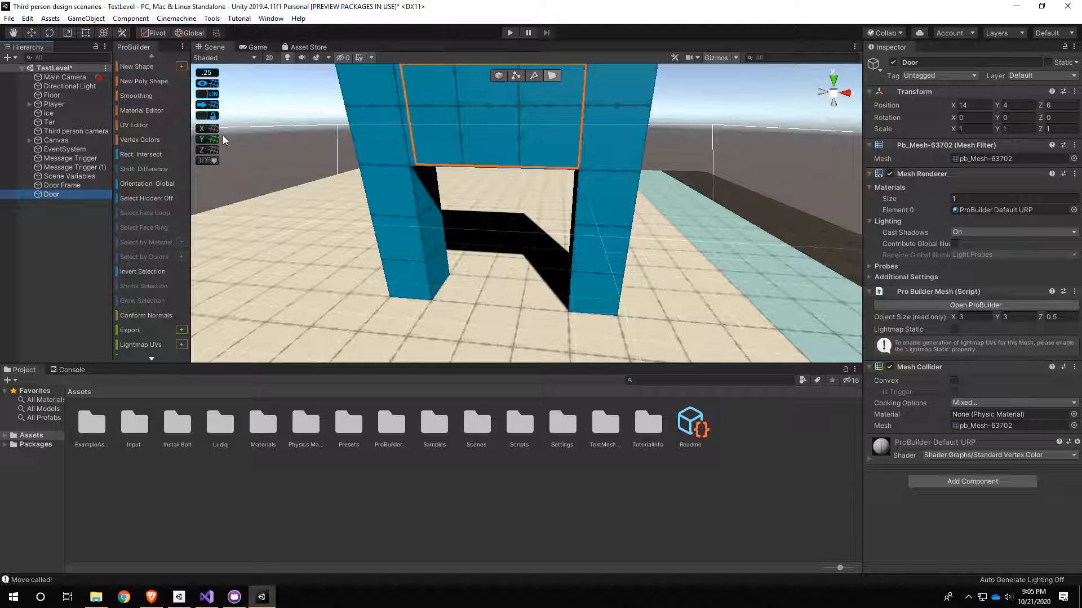
click(497, 76)
key(f)
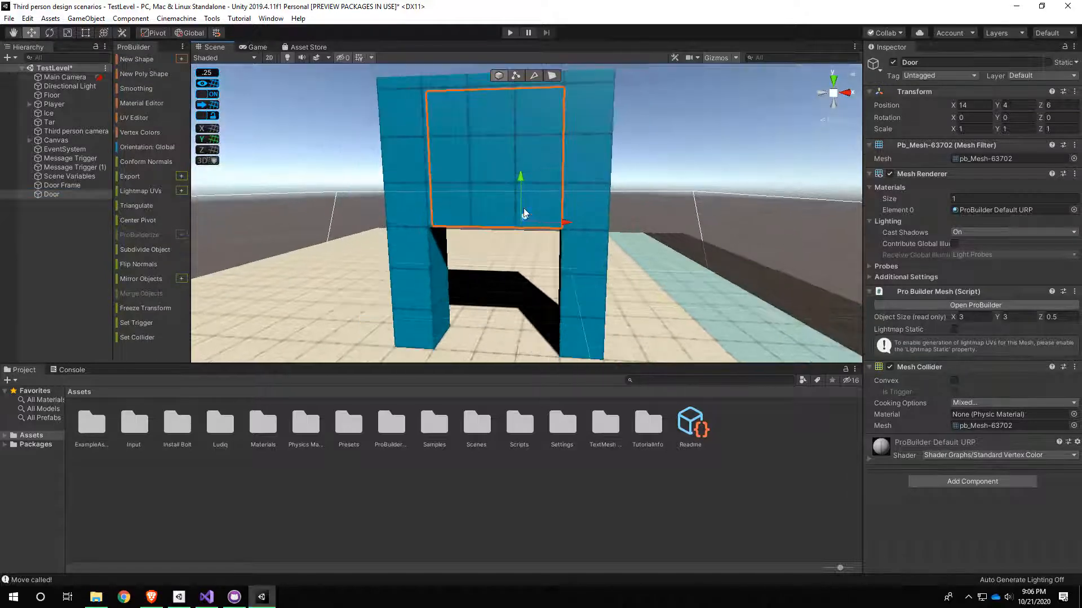
drag(521, 177, 529, 293)
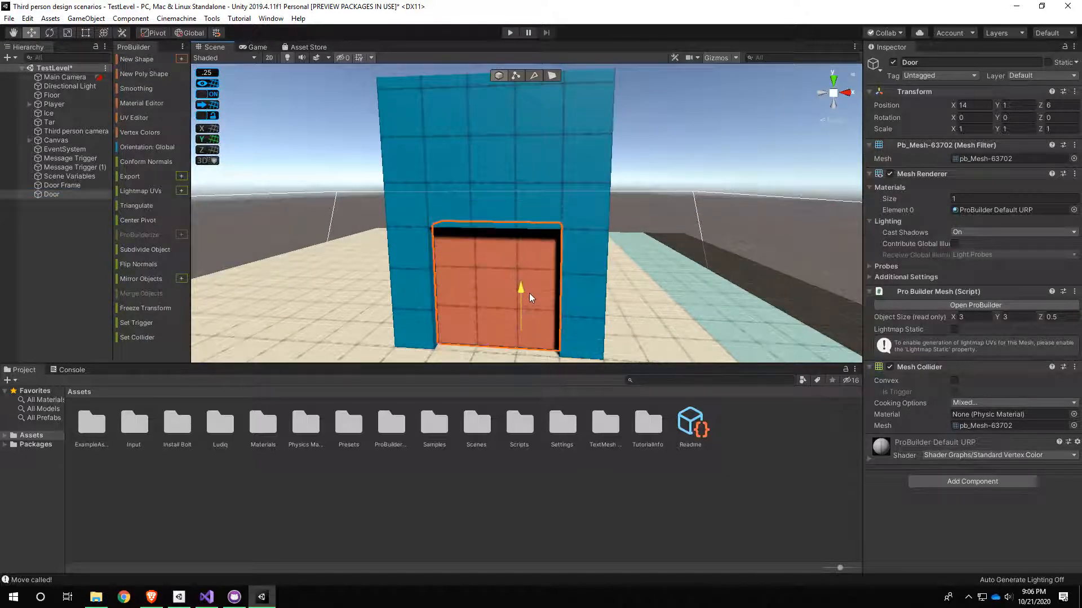
Inspect the closed door from the front and save the TestLevel scene.
key(w)
right_drag(524, 307, 543, 322)
key(s)
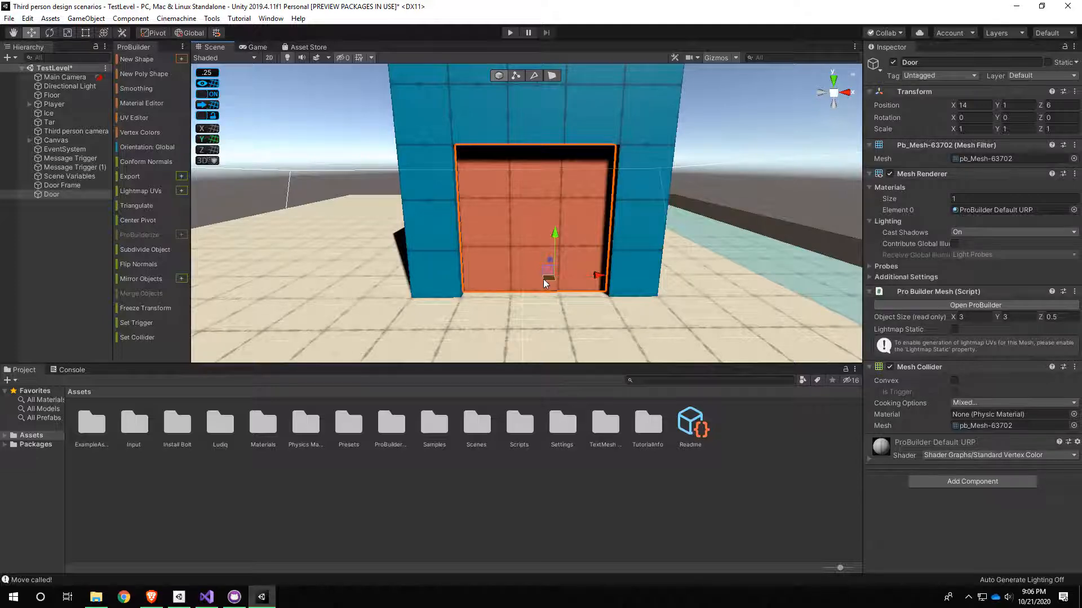
right_drag(575, 316, 528, 315)
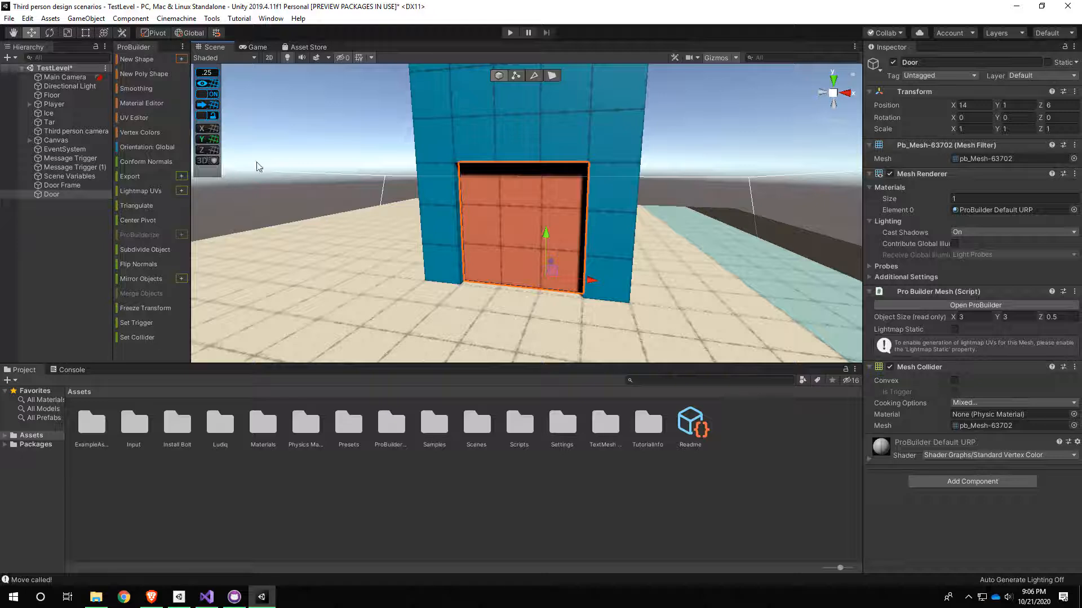
right_drag(407, 230, 435, 229)
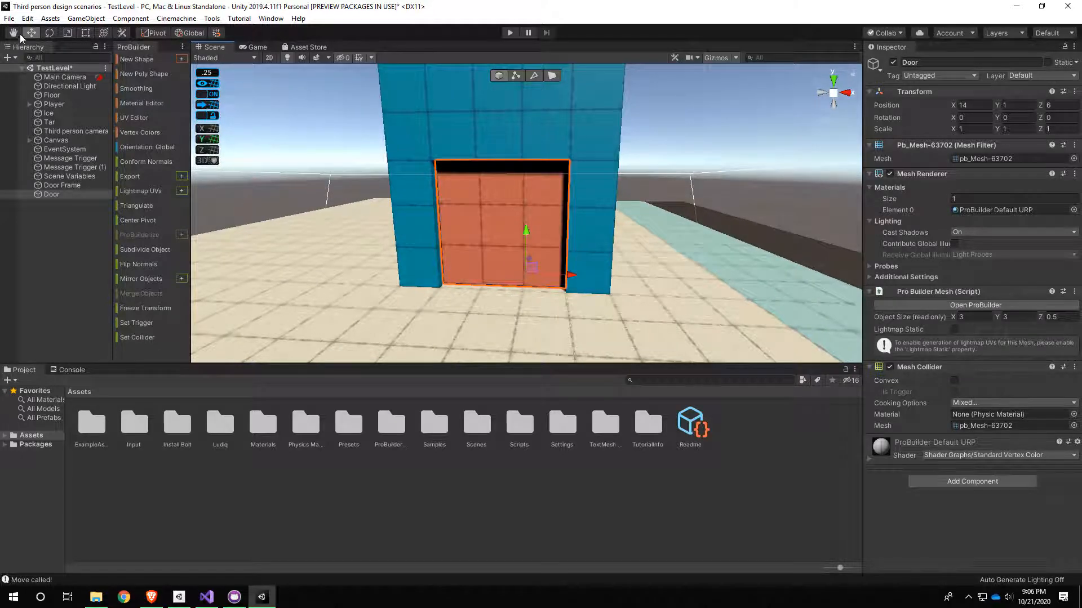
click(9, 18)
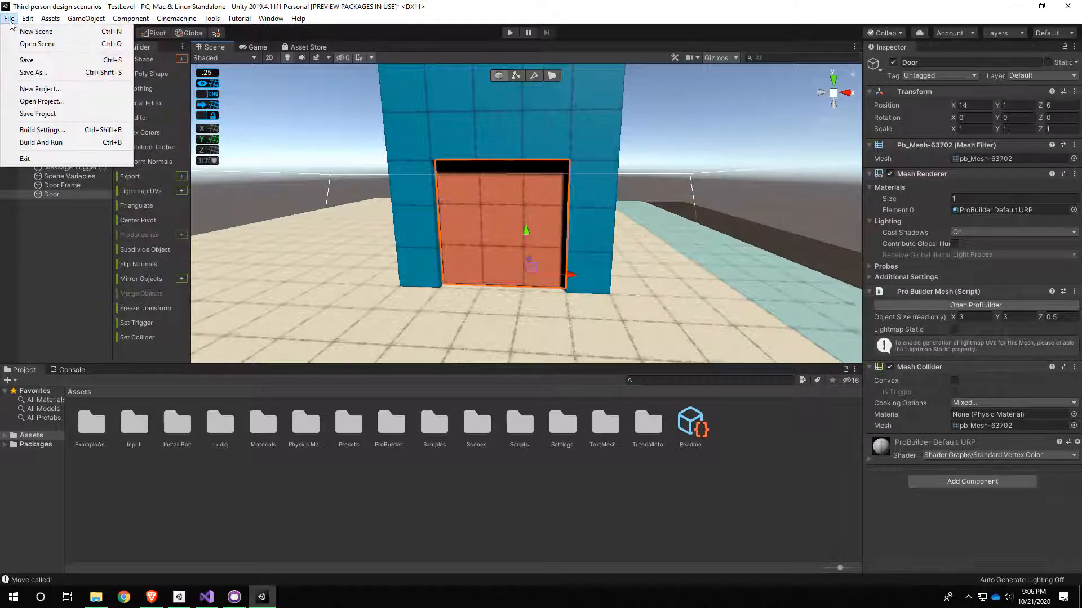
click(27, 61)
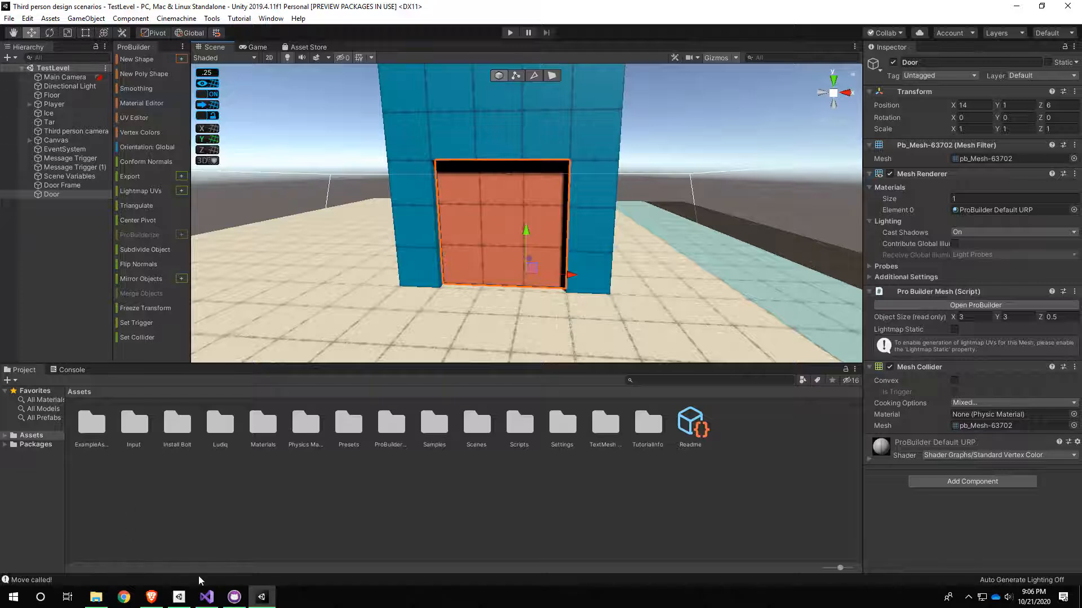
Switch to GitHub Desktop and commit all changes except TestLevel.unity to master with the summary "imported bolt".
click(235, 596)
click(203, 429)
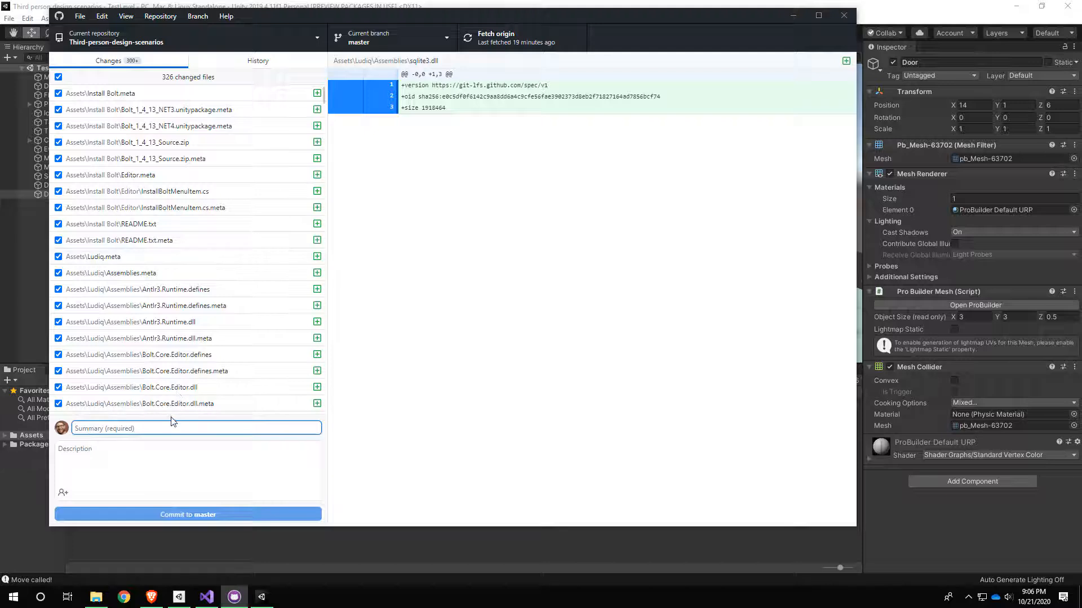
text(im)
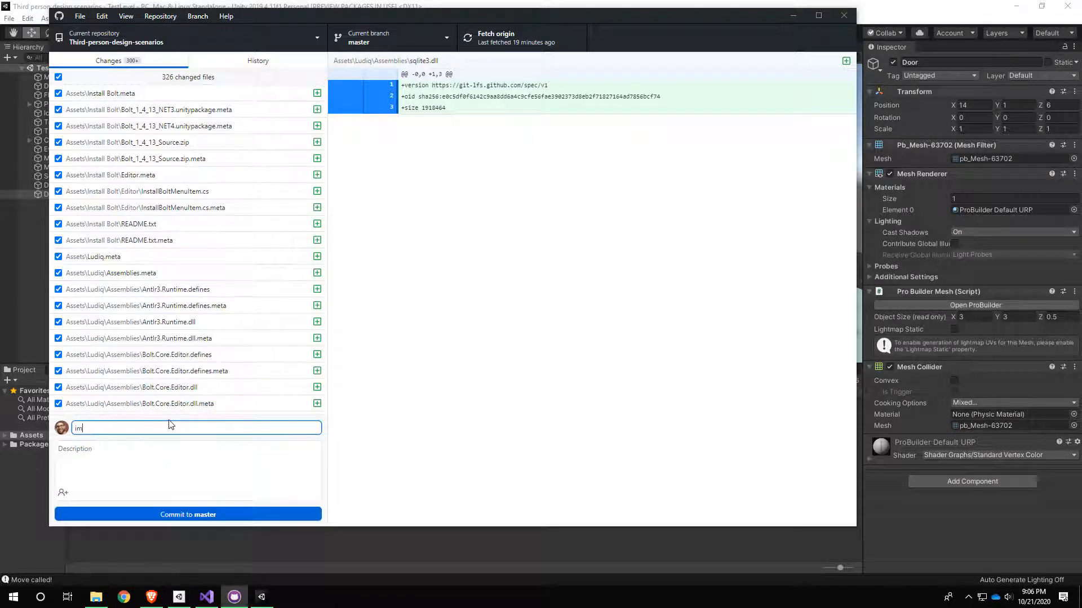
text(ported bolt)
scroll(231, 304, down, 20)
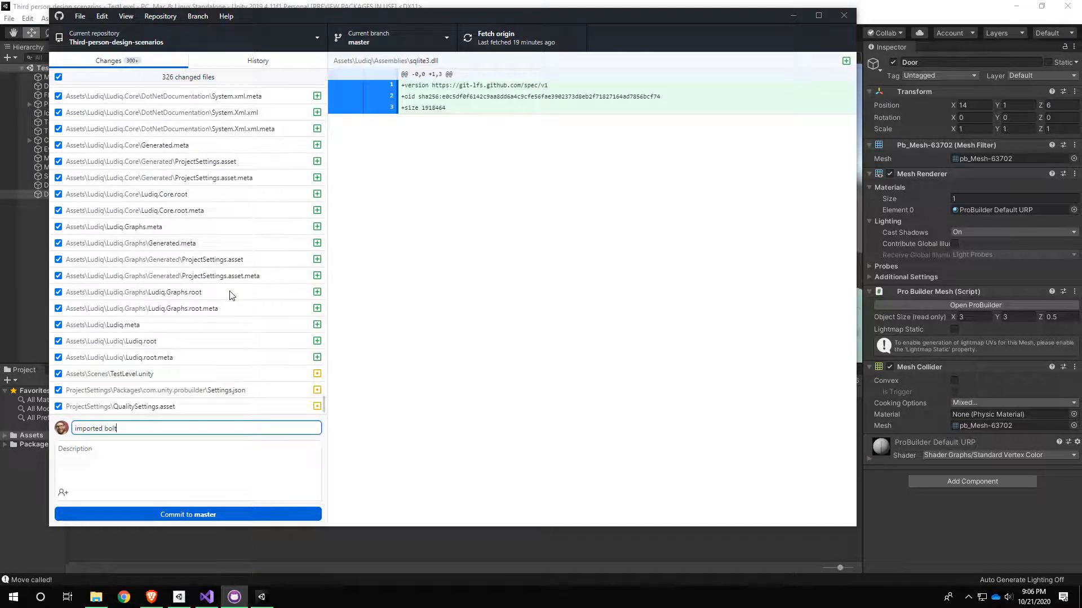
click(58, 374)
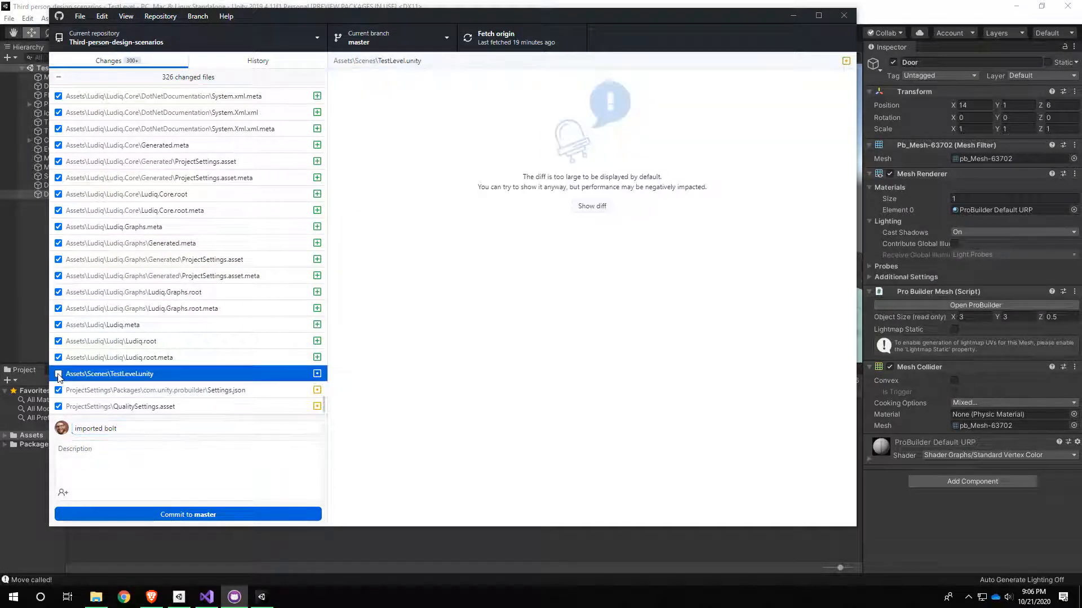
click(149, 428)
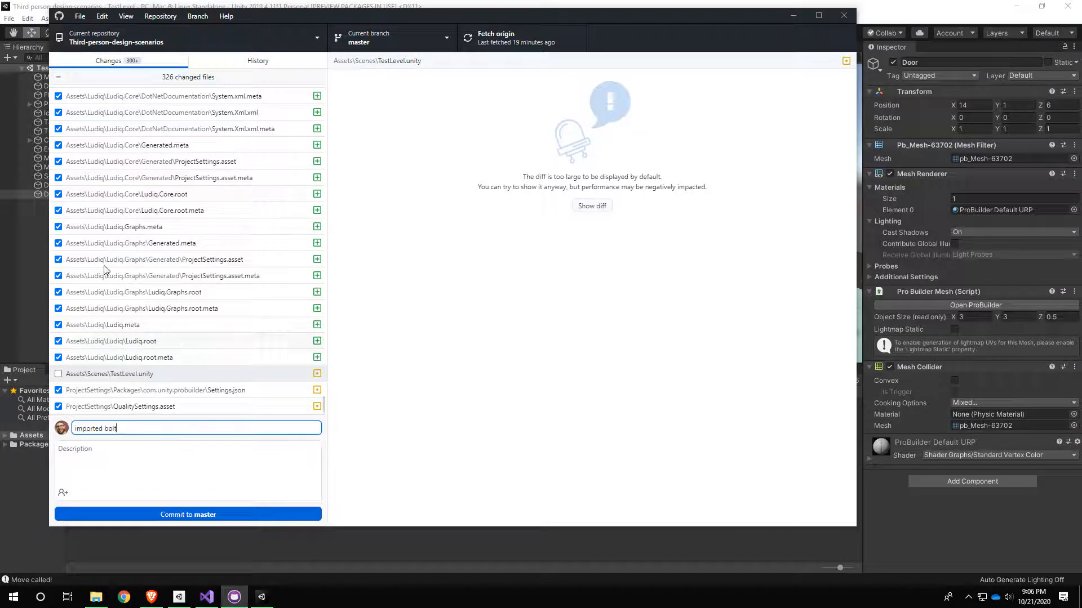
click(164, 516)
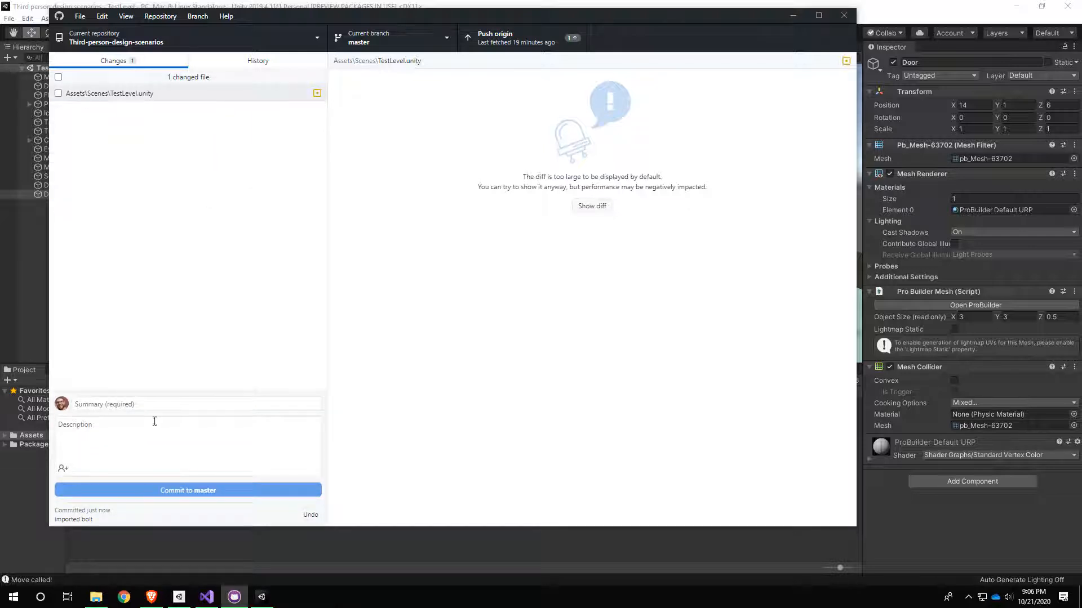
Commit TestLevel.unity to master with the summary "created door geometry" and push the commits to origin.
click(58, 93)
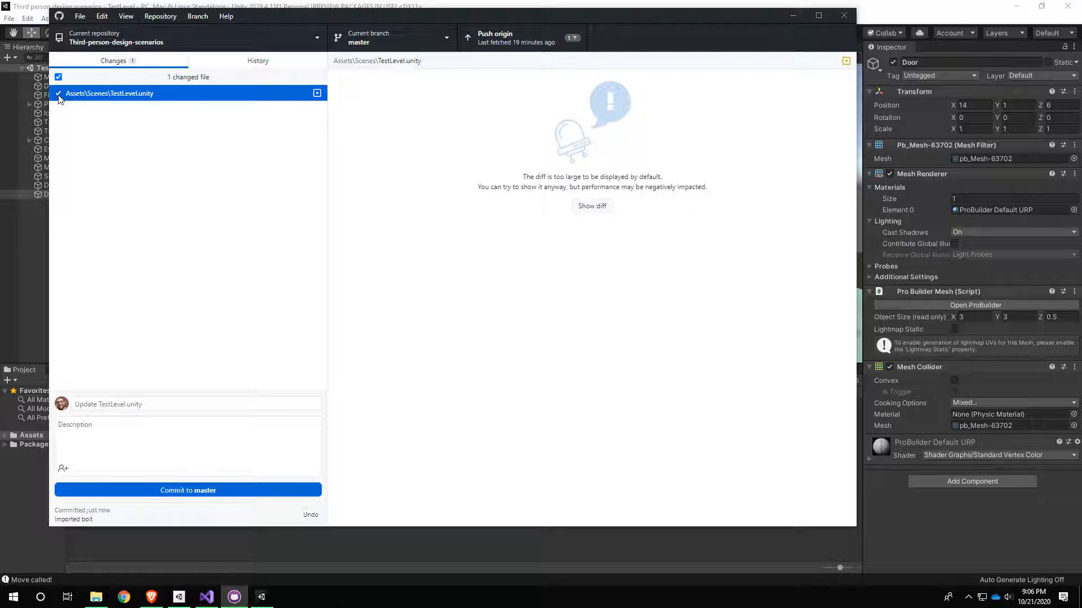
click(141, 404)
text(cr)
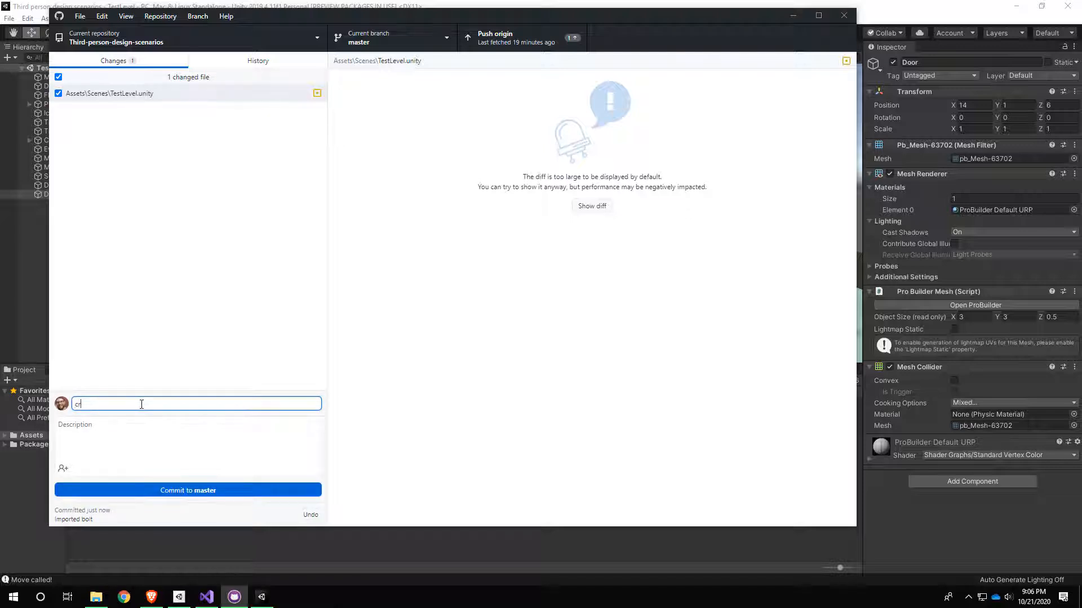
text(ate)
text(d a door)
text(y)
click(224, 490)
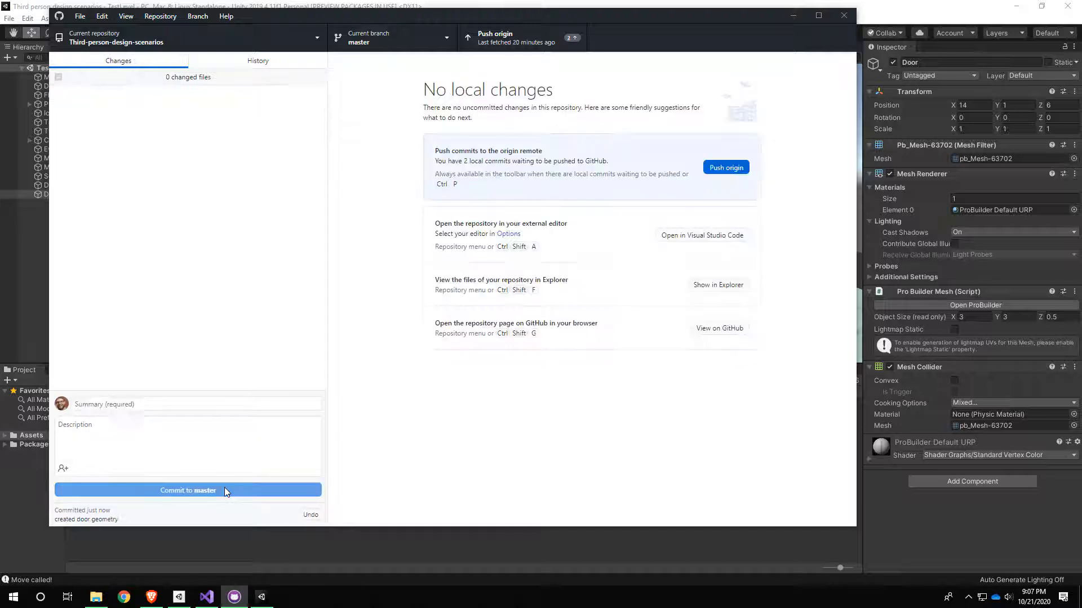
click(529, 39)
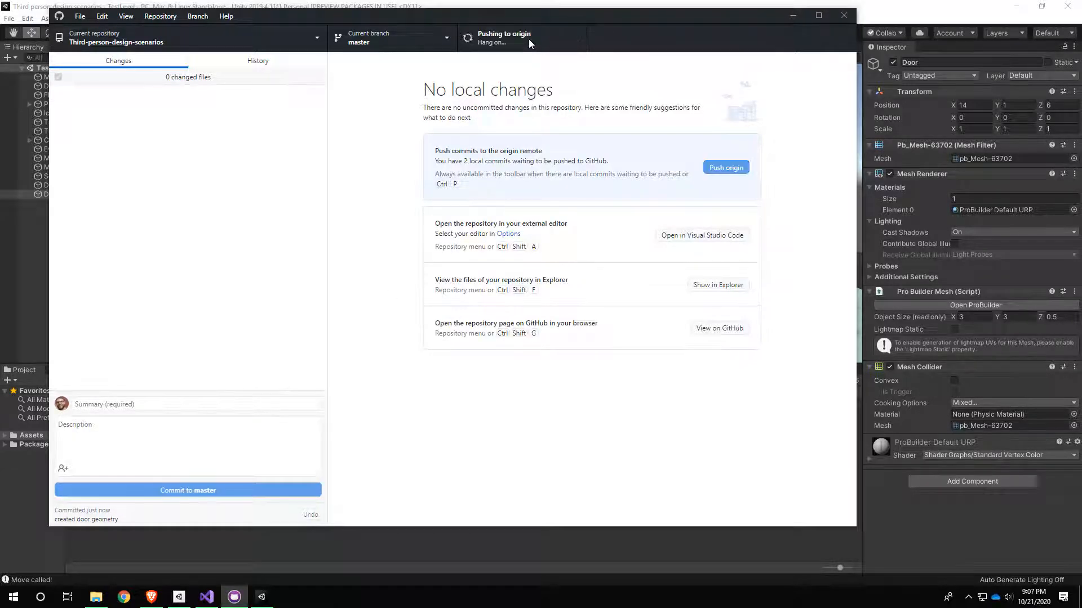